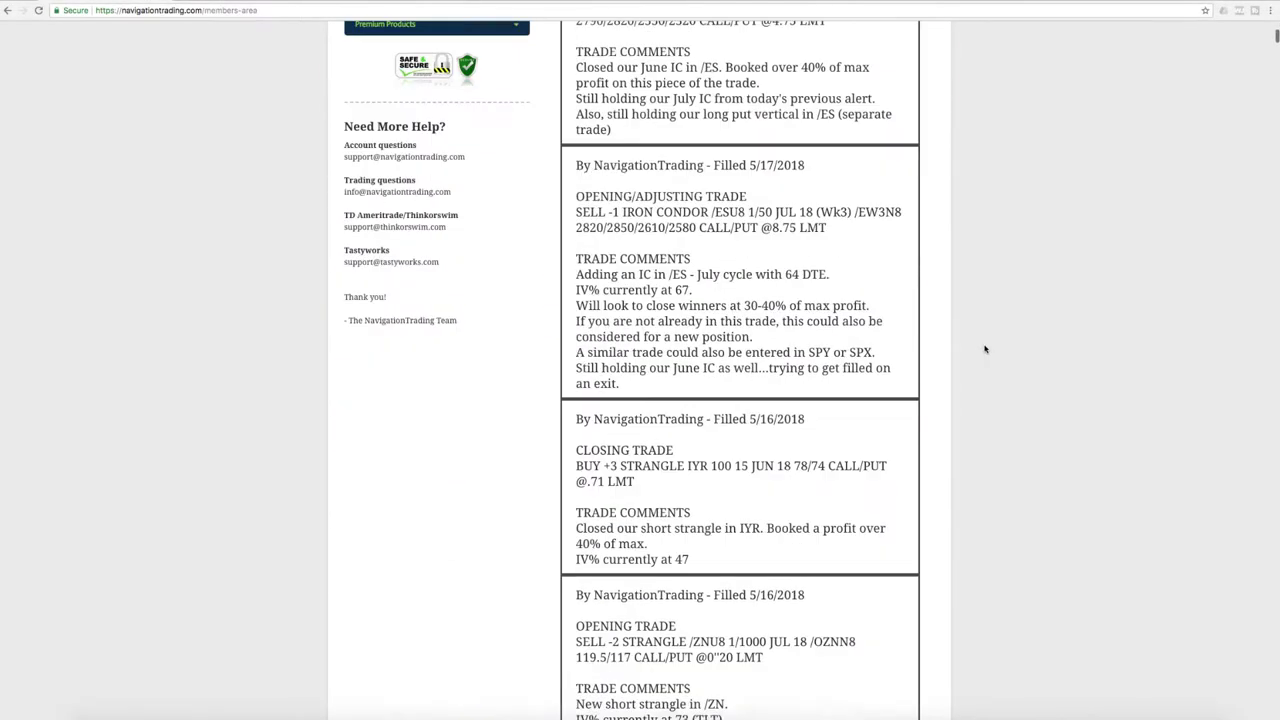
Step: Find the 5/14/2018 closing alert for the /6E strangle and highlight its trade type, strangle order and profit comment
scroll(982, 370, down, 10)
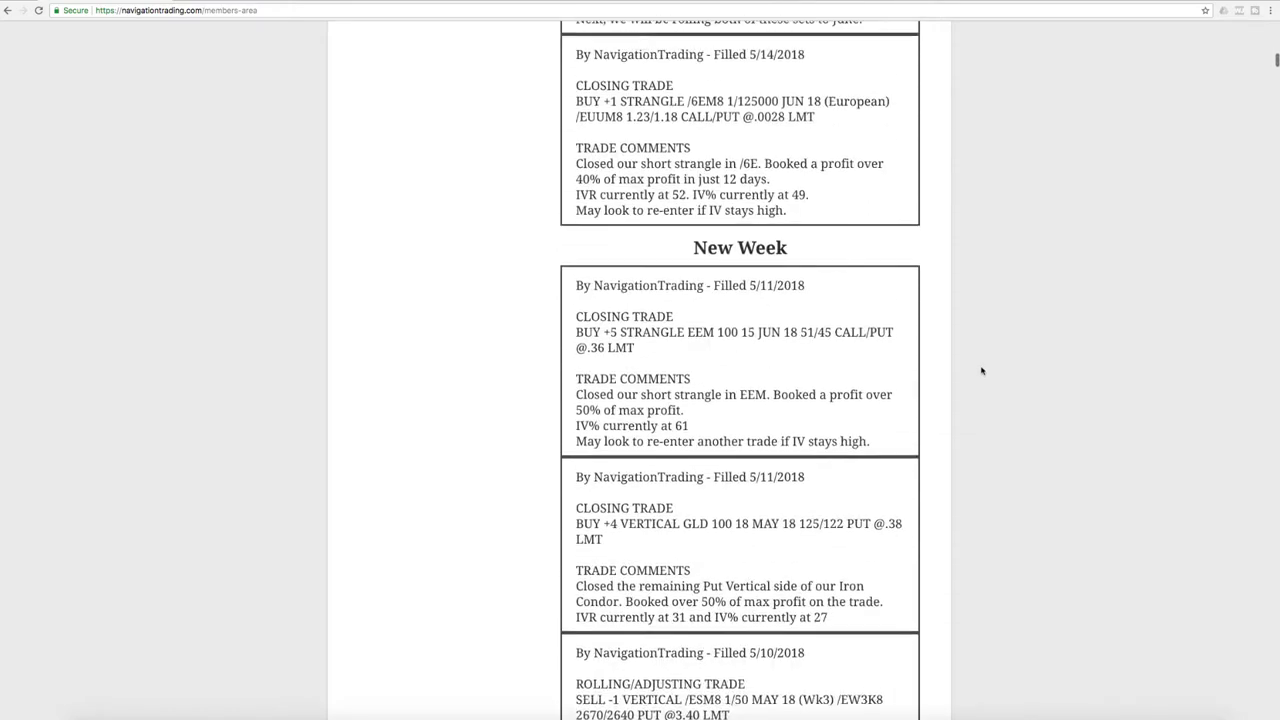
scroll(981, 371, up, 3)
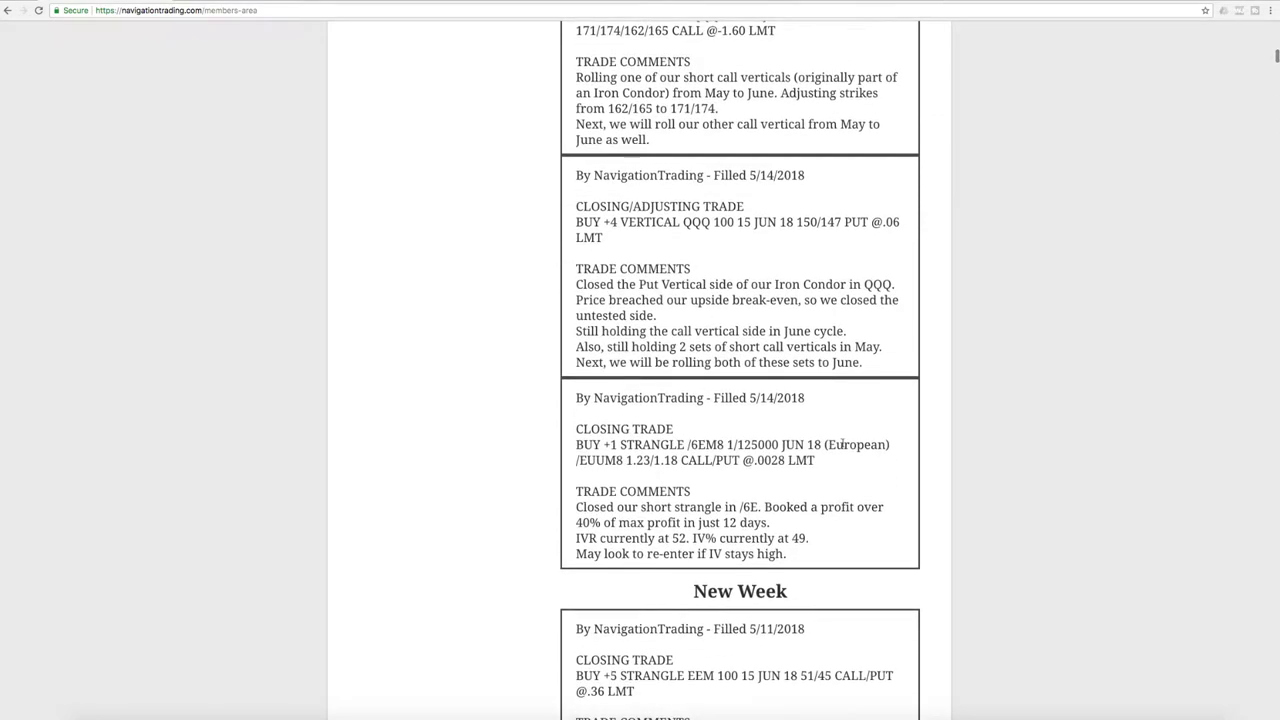
drag(577, 428, 670, 428)
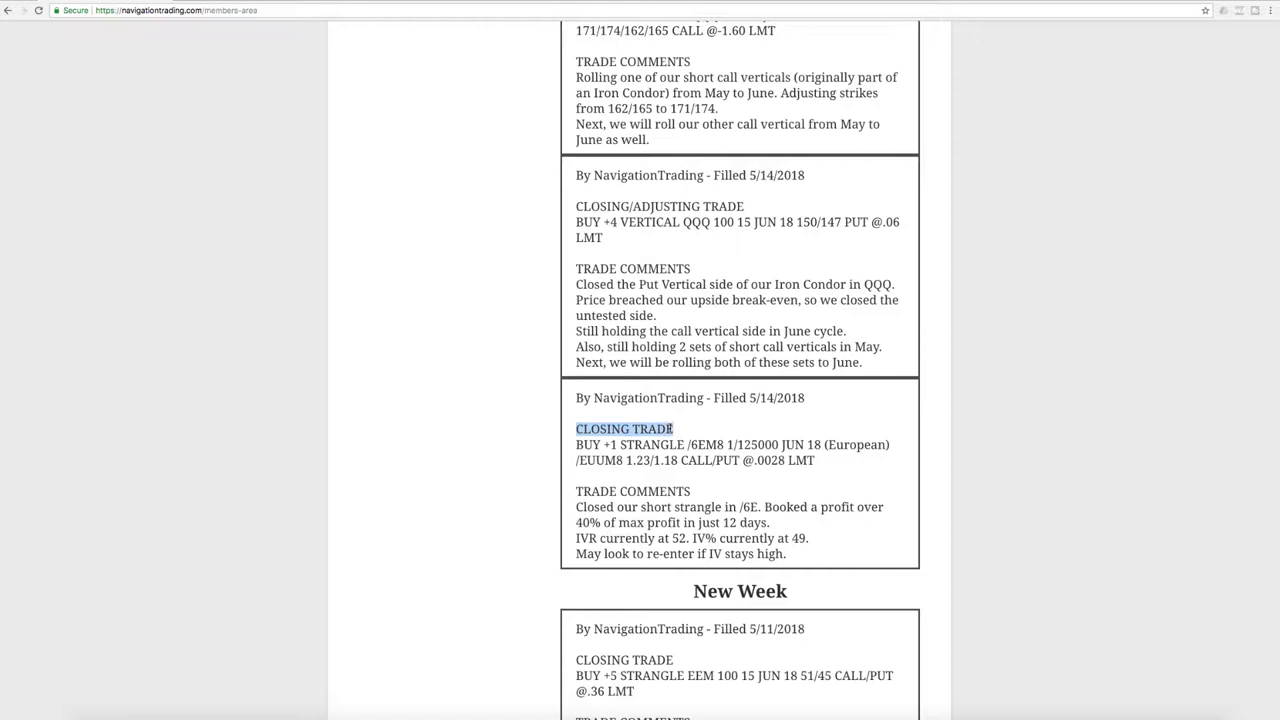
drag(578, 445, 708, 445)
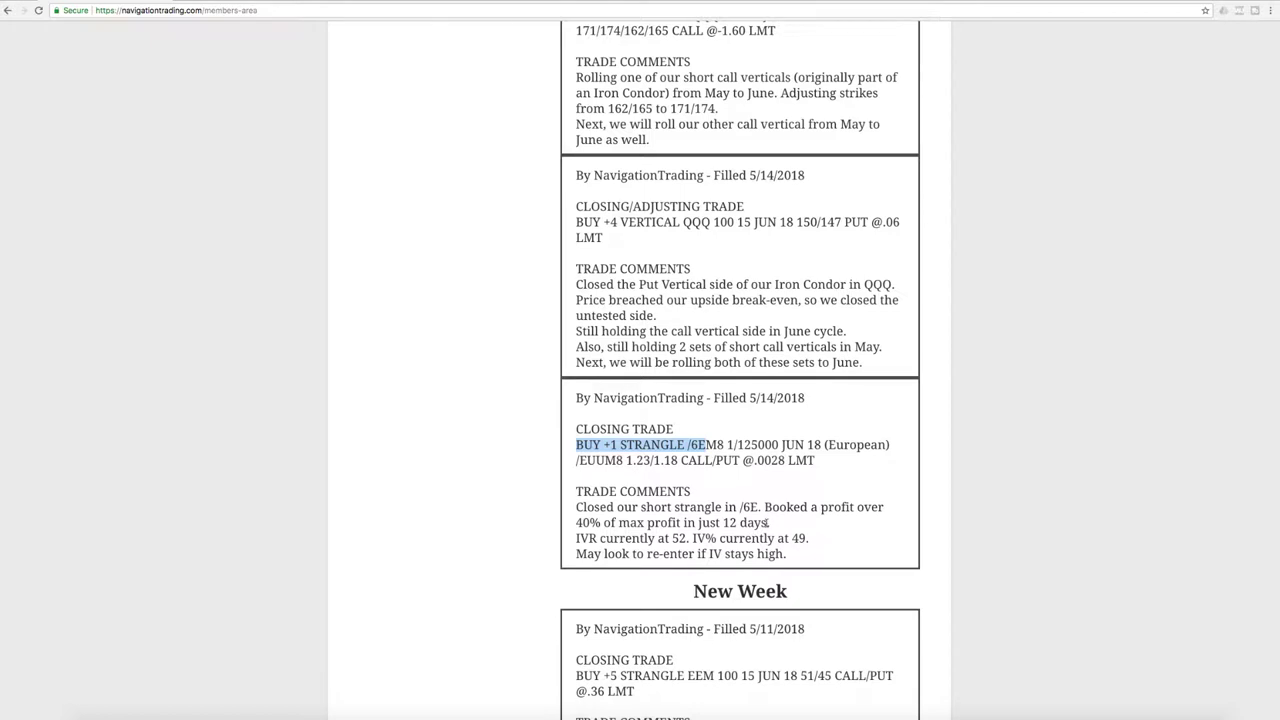
drag(767, 523, 576, 522)
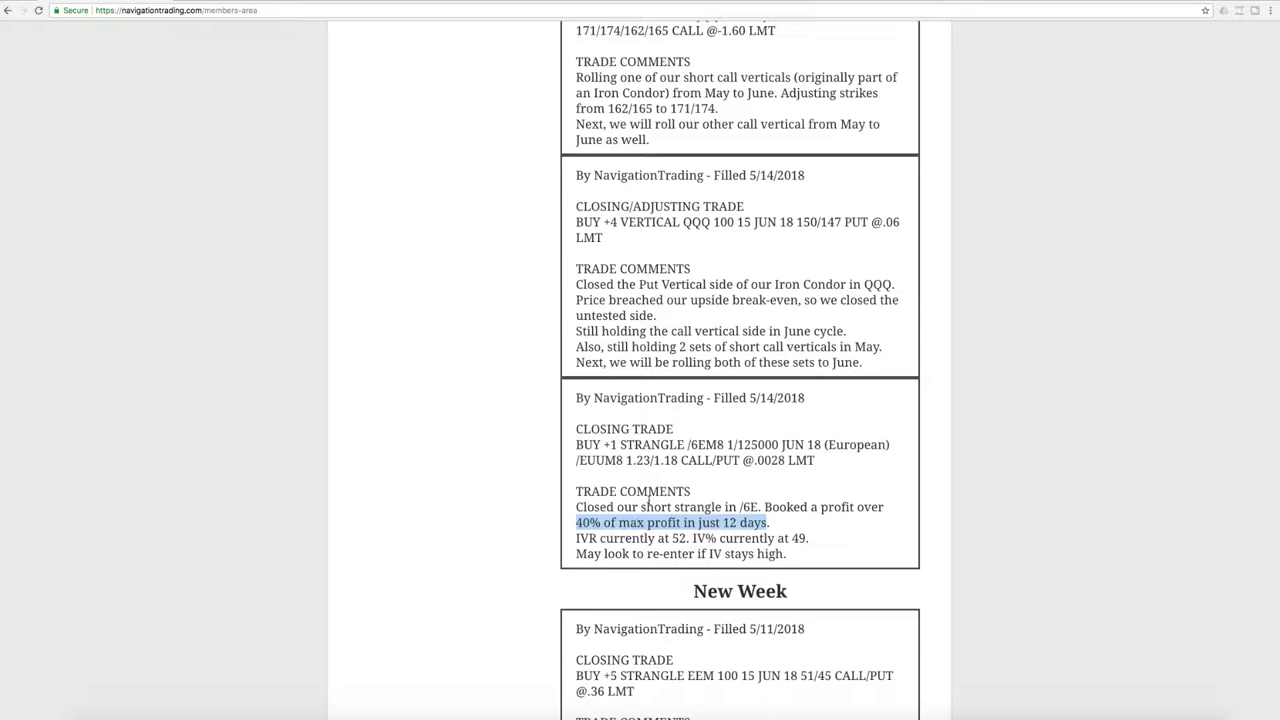
Step: Highlight the comments on closing the QQQ put vertical's untested side and rolling the 162/165 call vertical from May to June
scroll(670, 487, up, 4)
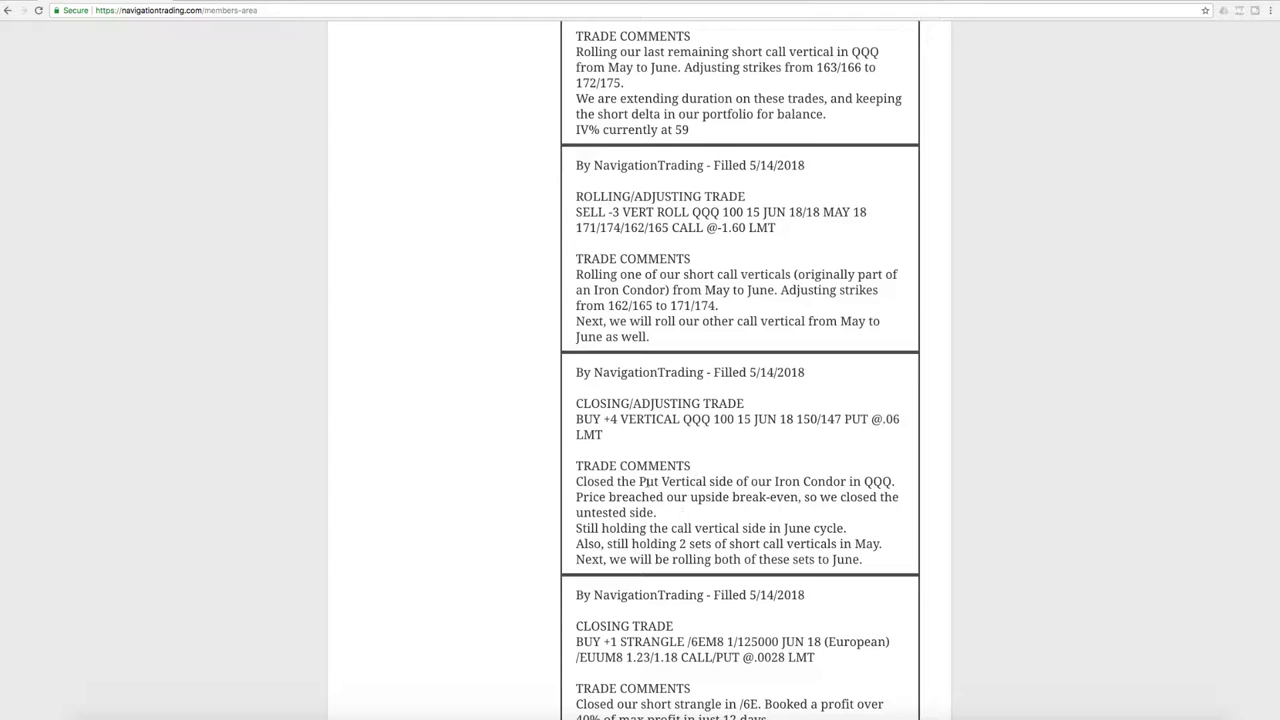
drag(639, 481, 864, 513)
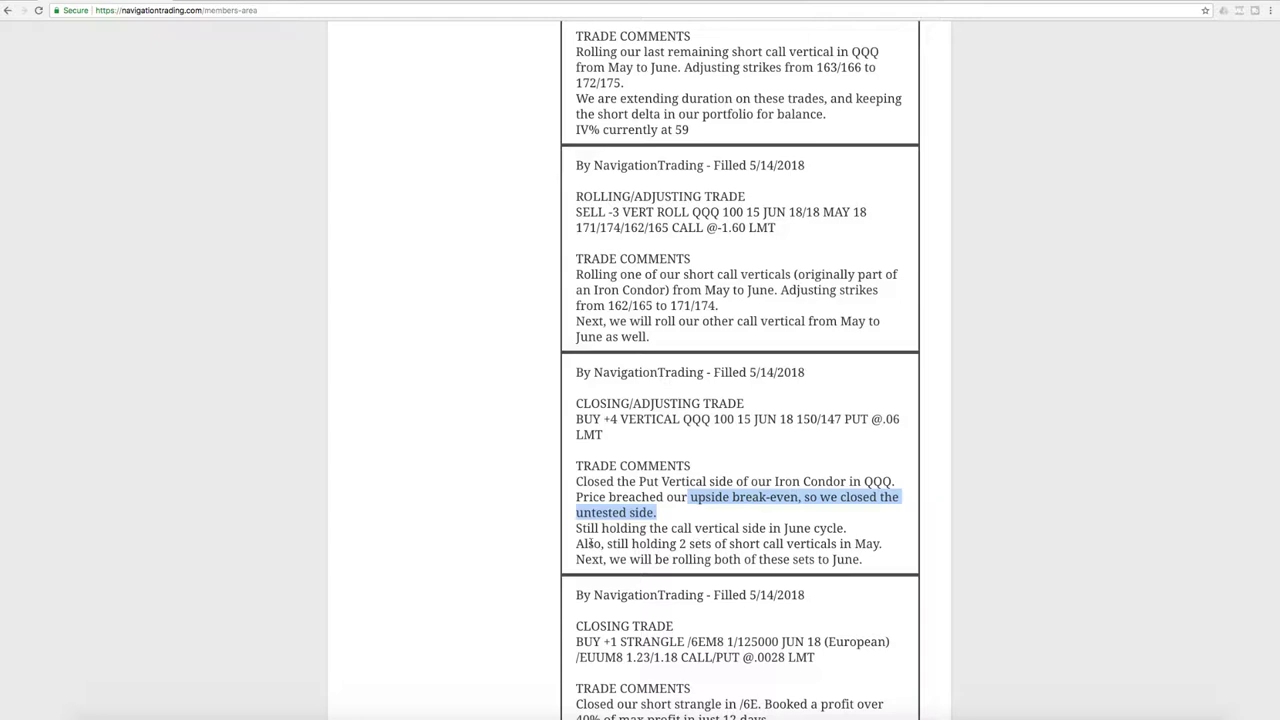
drag(576, 543, 889, 550)
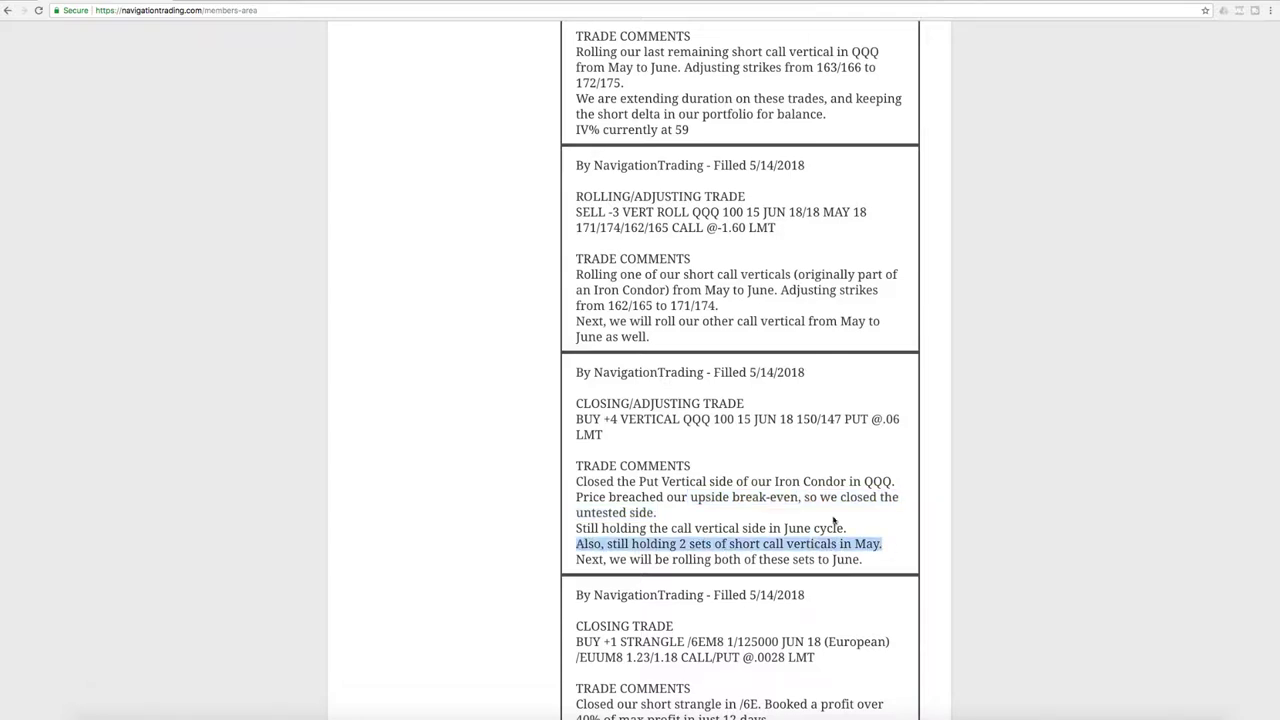
scroll(833, 519, up, 4)
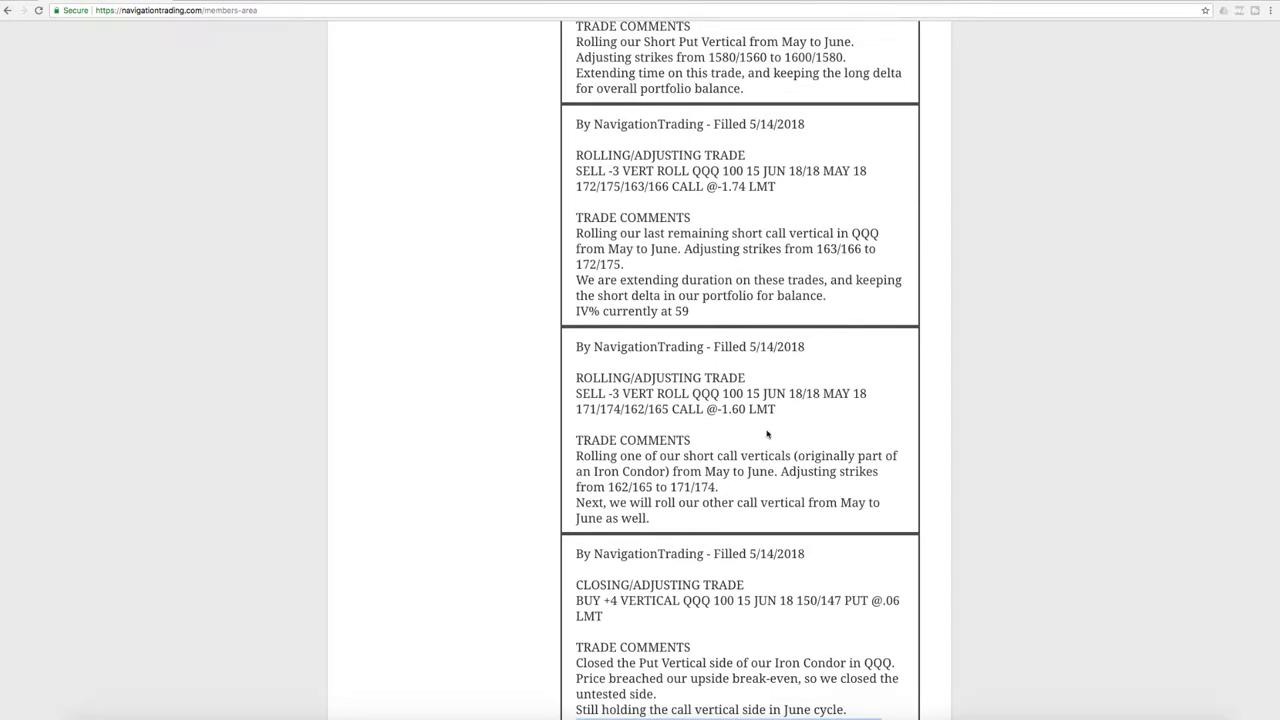
drag(706, 471, 775, 486)
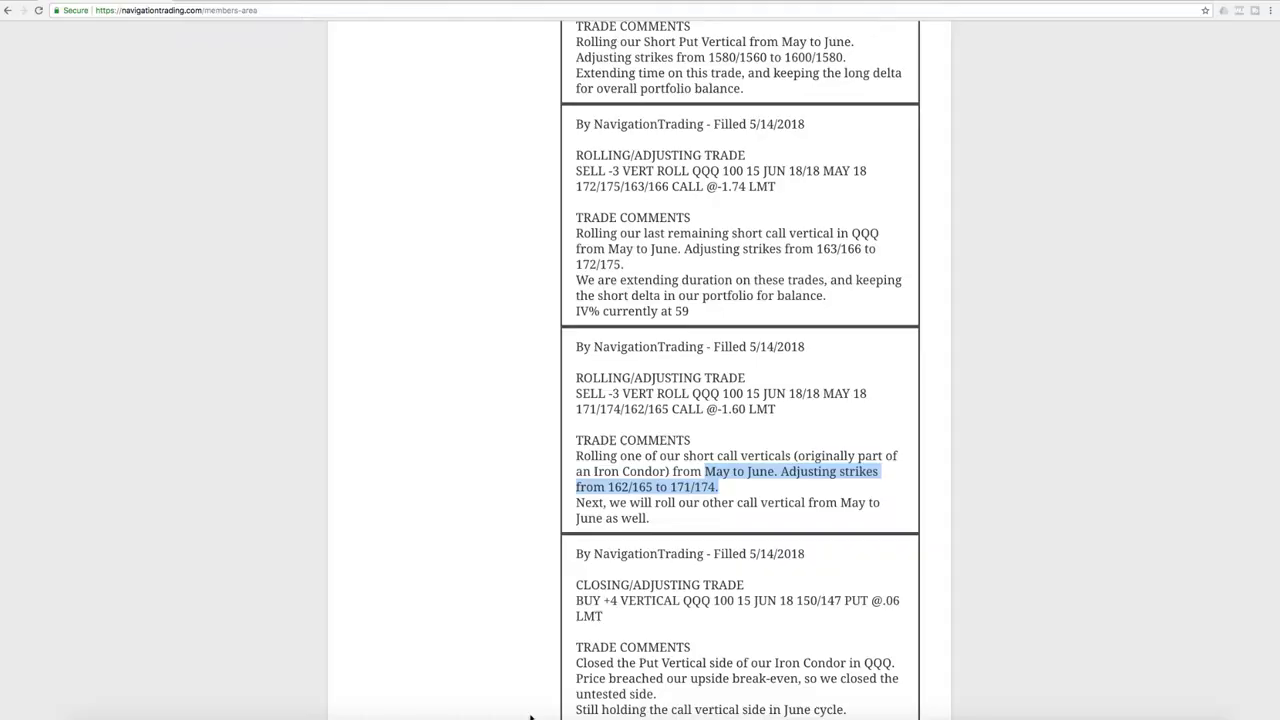
Step: Switch to thinkorswim and view the QQQ risk profile with only the June 172/175 call vertical included
click(524, 708)
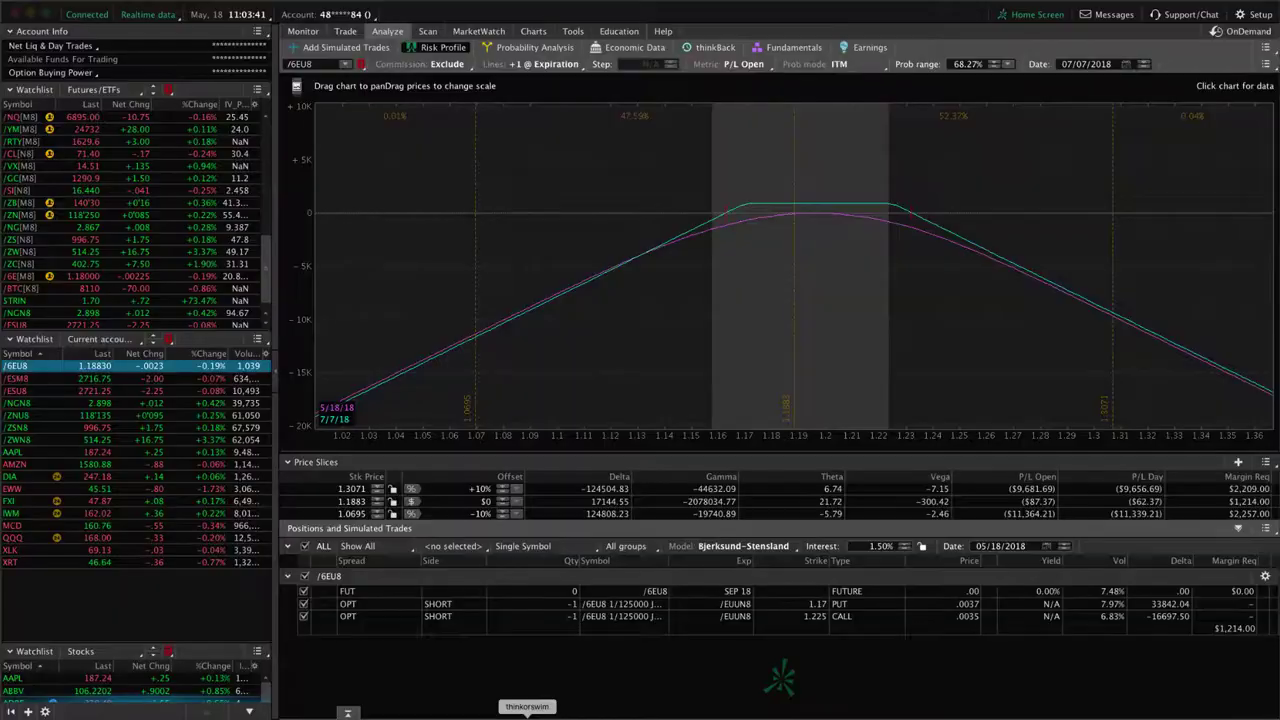
click(110, 538)
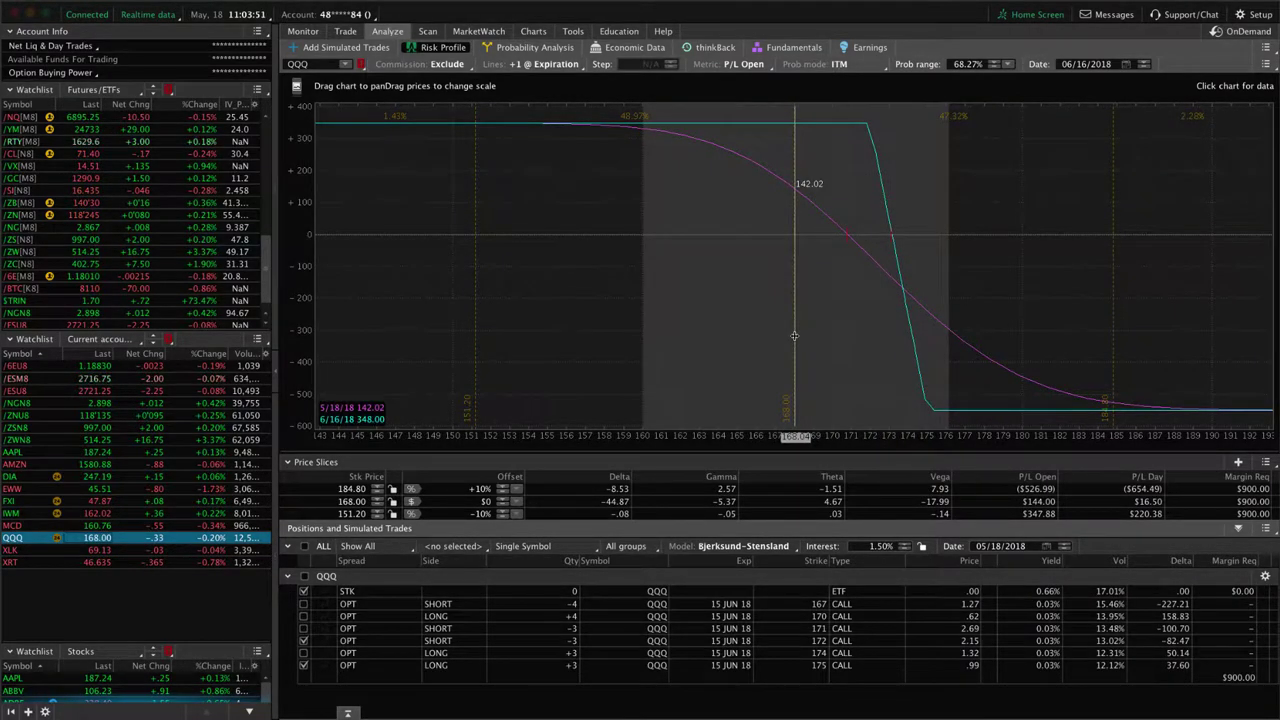
click(305, 632)
click(304, 640)
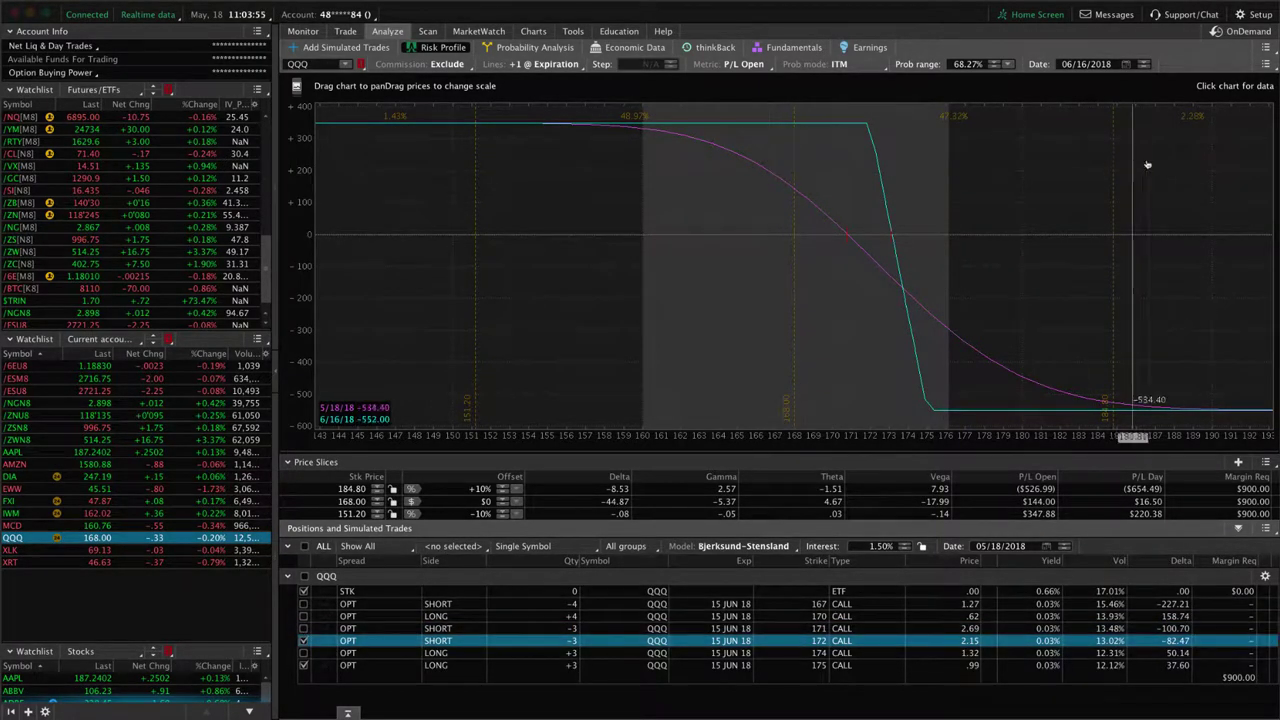
Step: Reset the QQQ risk profile and isolate the June 171/174 call vertical
click(1265, 47)
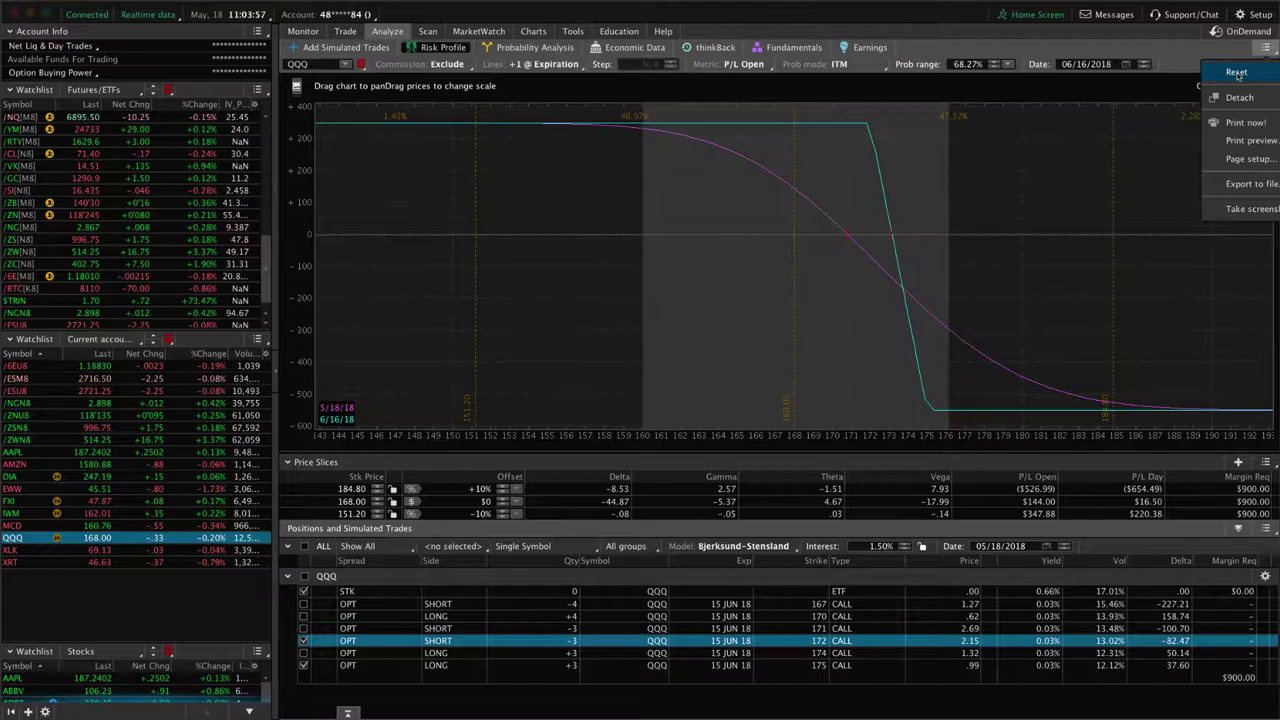
click(1237, 73)
click(685, 78)
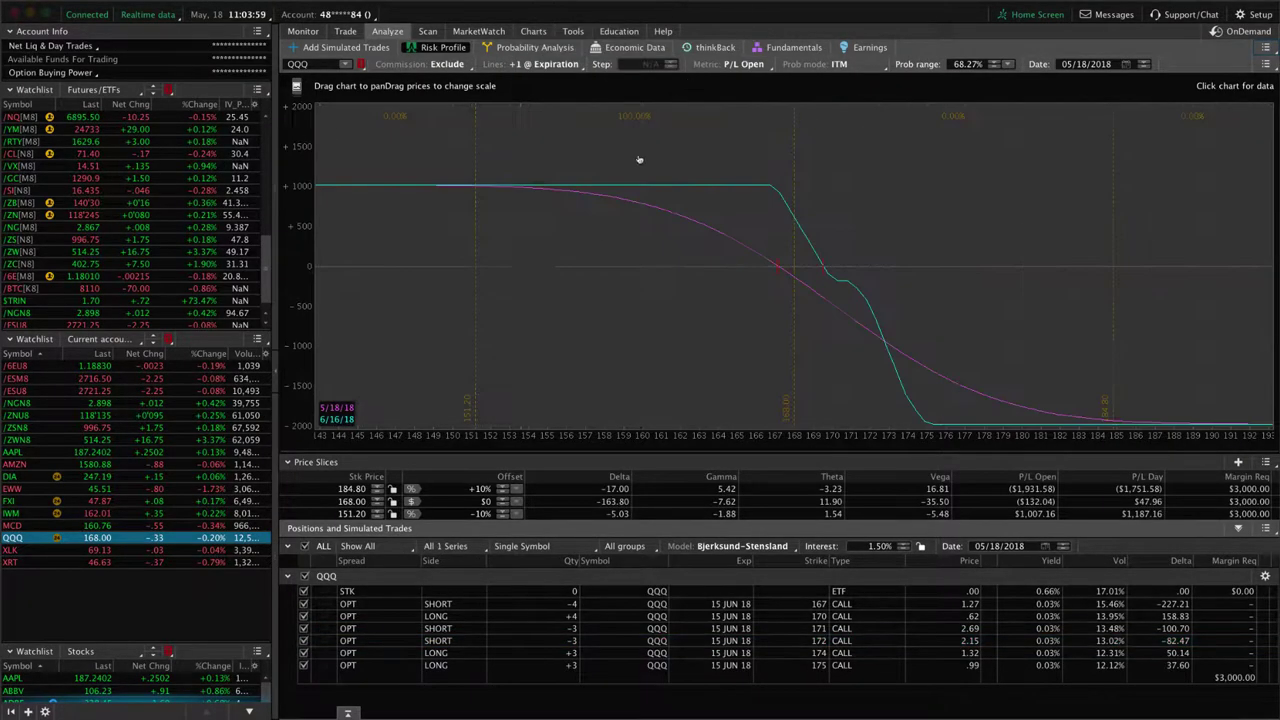
click(303, 652)
click(303, 628)
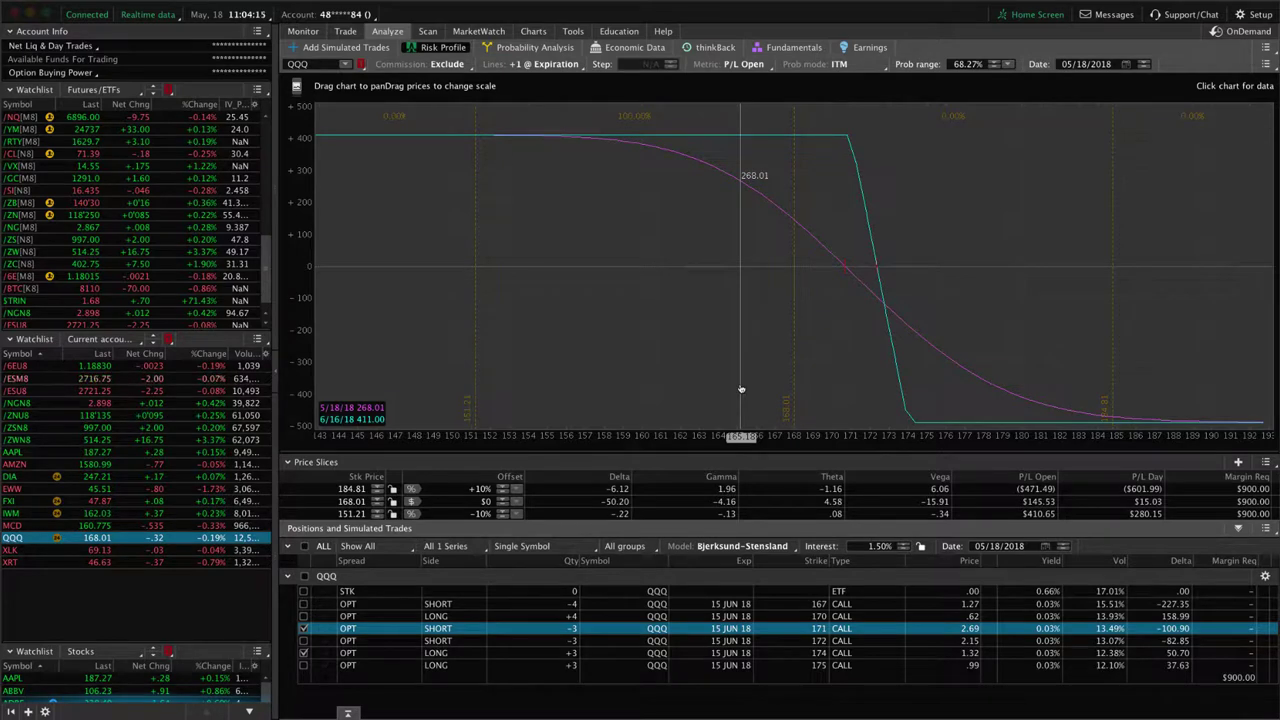
Step: Replace the 171/174 legs with the short 167 and long 170 calls in the QQQ risk profile and inspect the curve
click(303, 652)
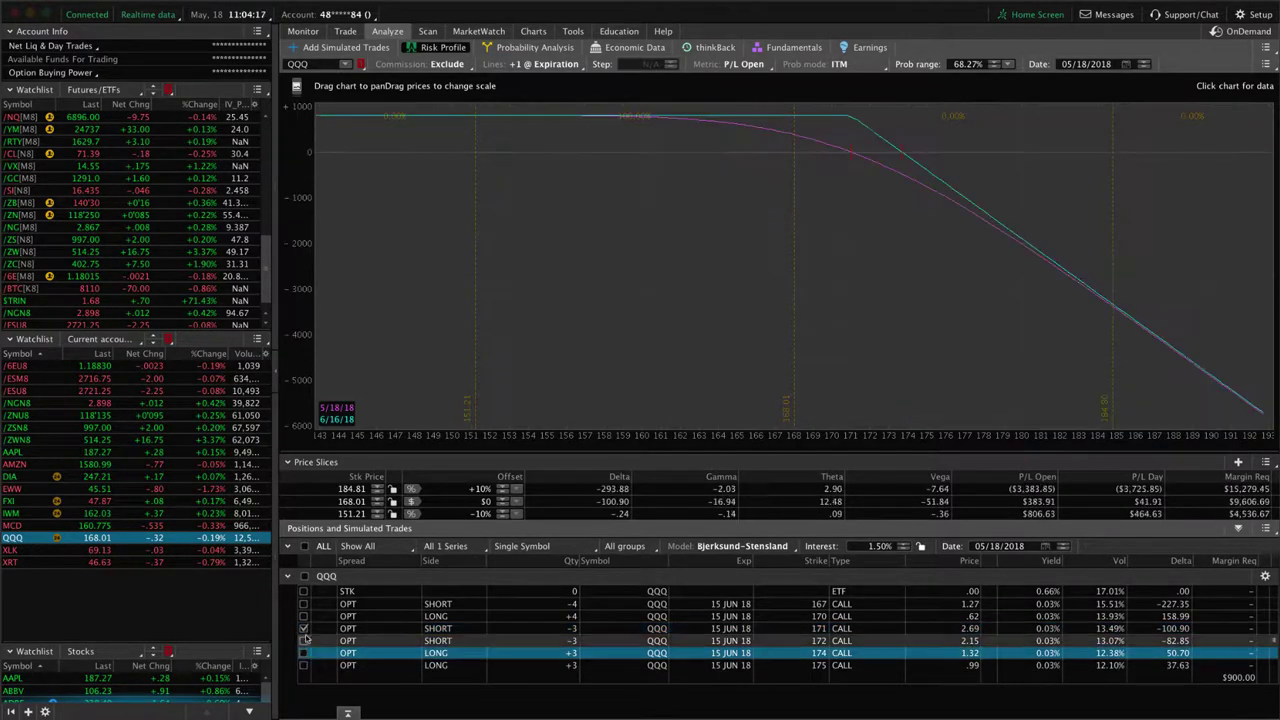
click(304, 628)
click(303, 616)
click(303, 604)
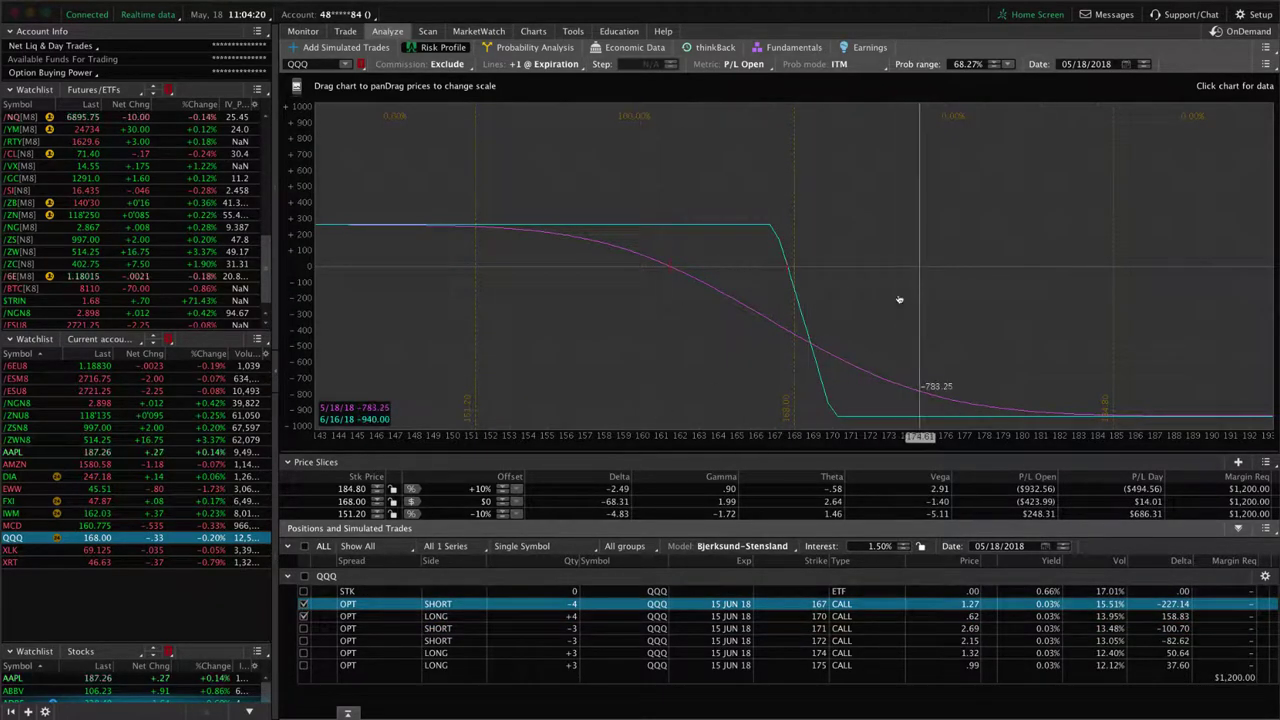
drag(895, 302, 913, 302)
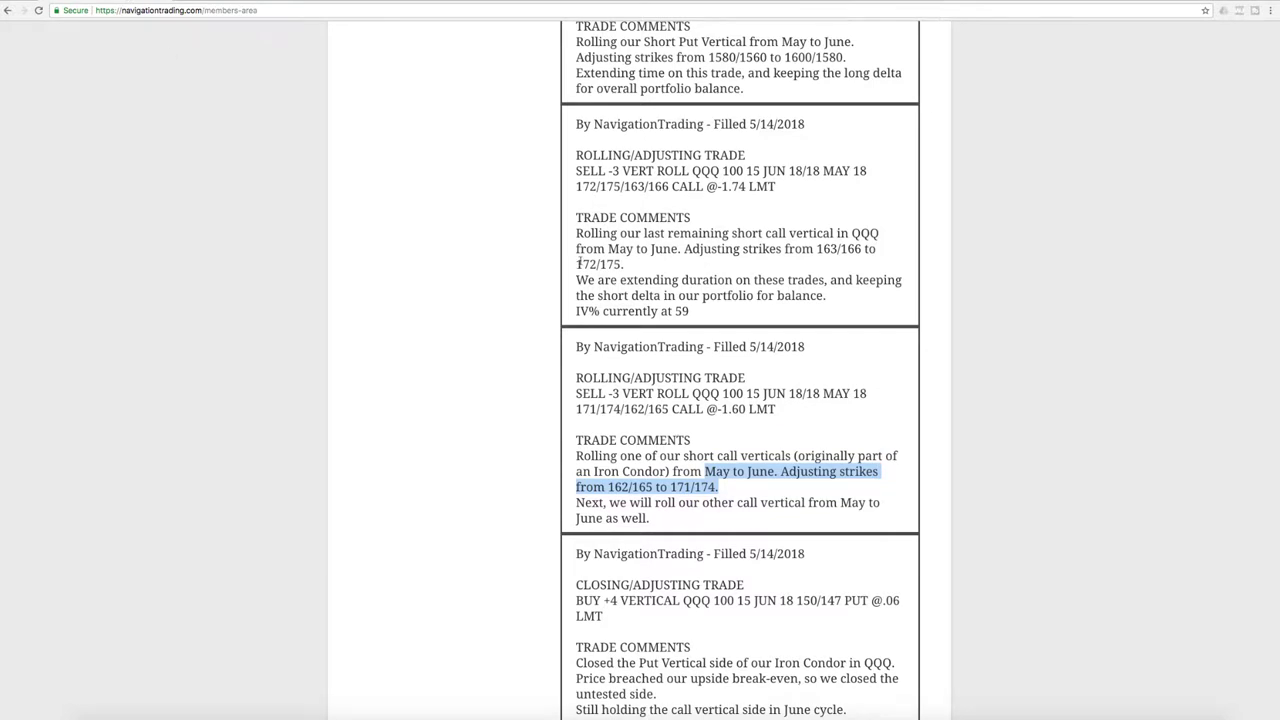
Step: Highlight "May to June" in the web page's AMZN put vertical roll alert, and view AMZN's risk profile and chart in thinkorswim
scroll(575, 265, up, 5)
scroll(600, 300, up, 1)
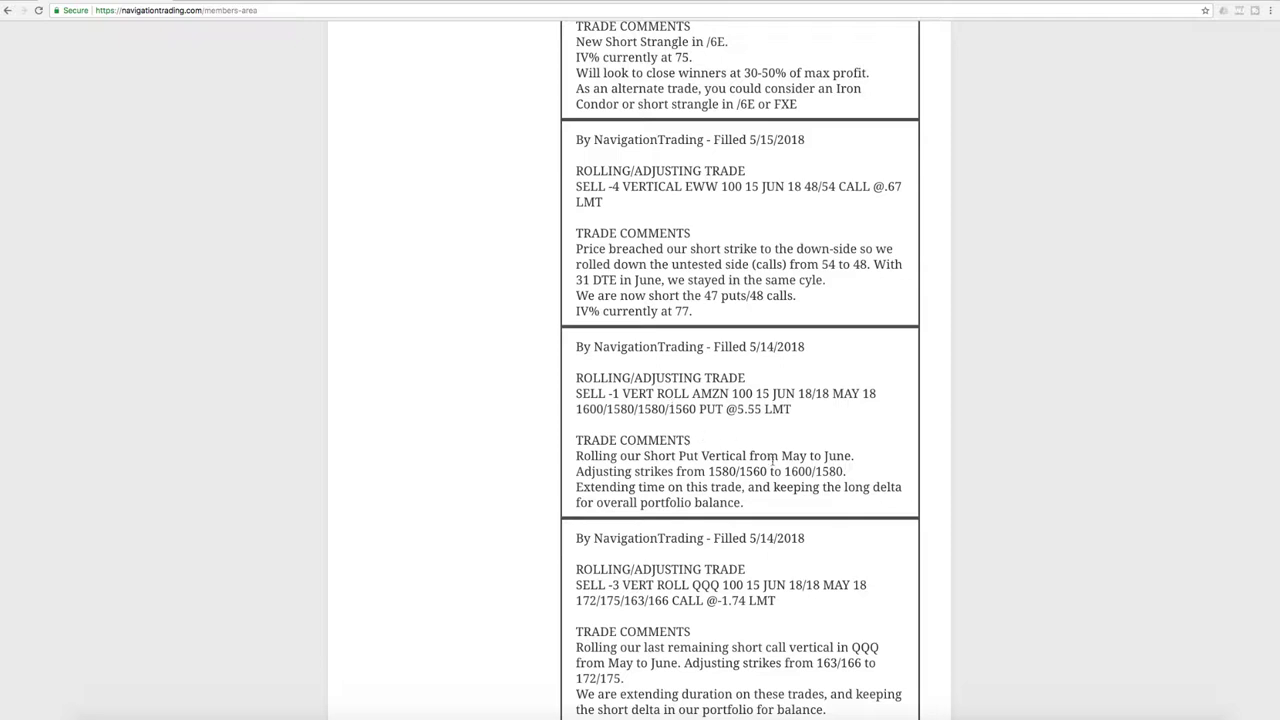
drag(781, 456, 851, 456)
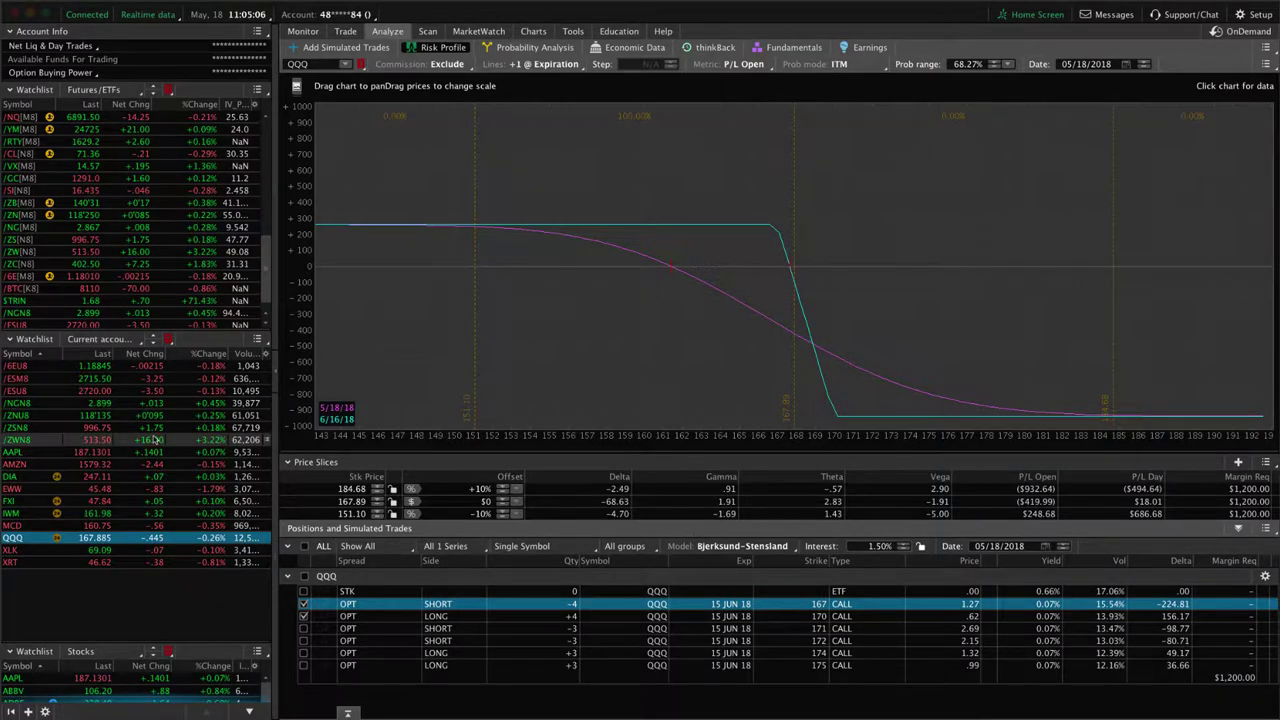
click(148, 466)
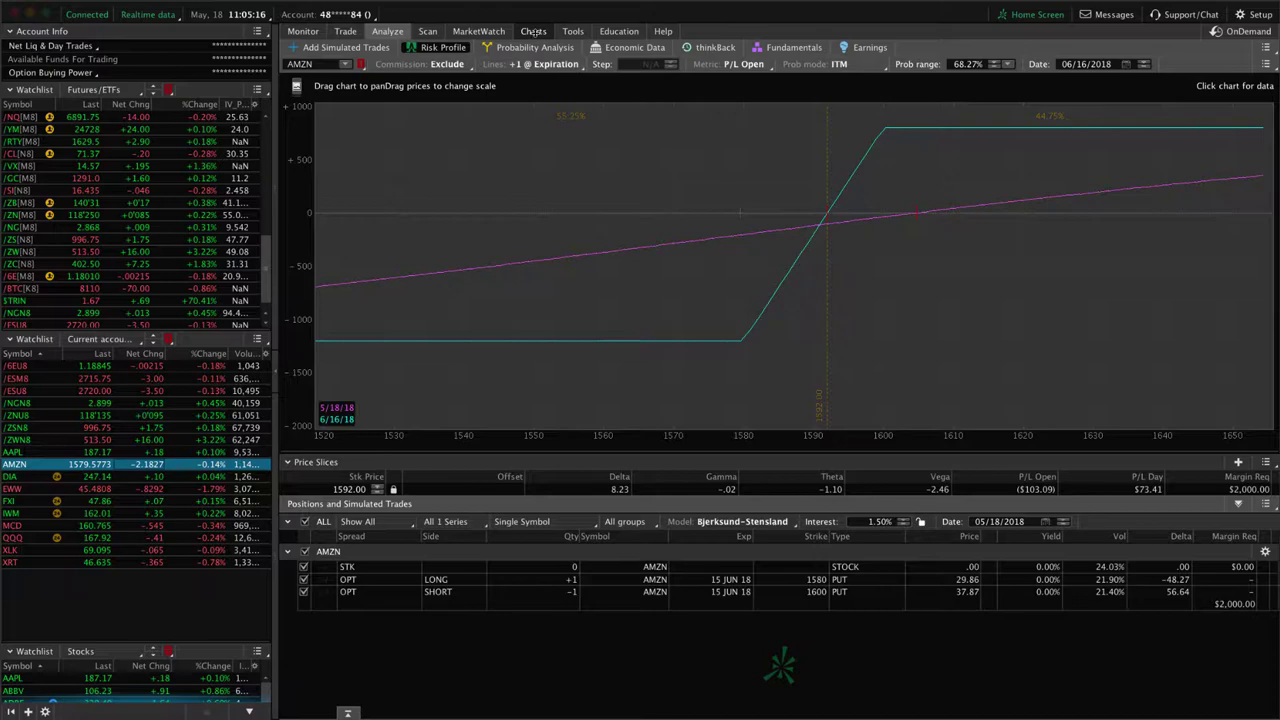
click(533, 31)
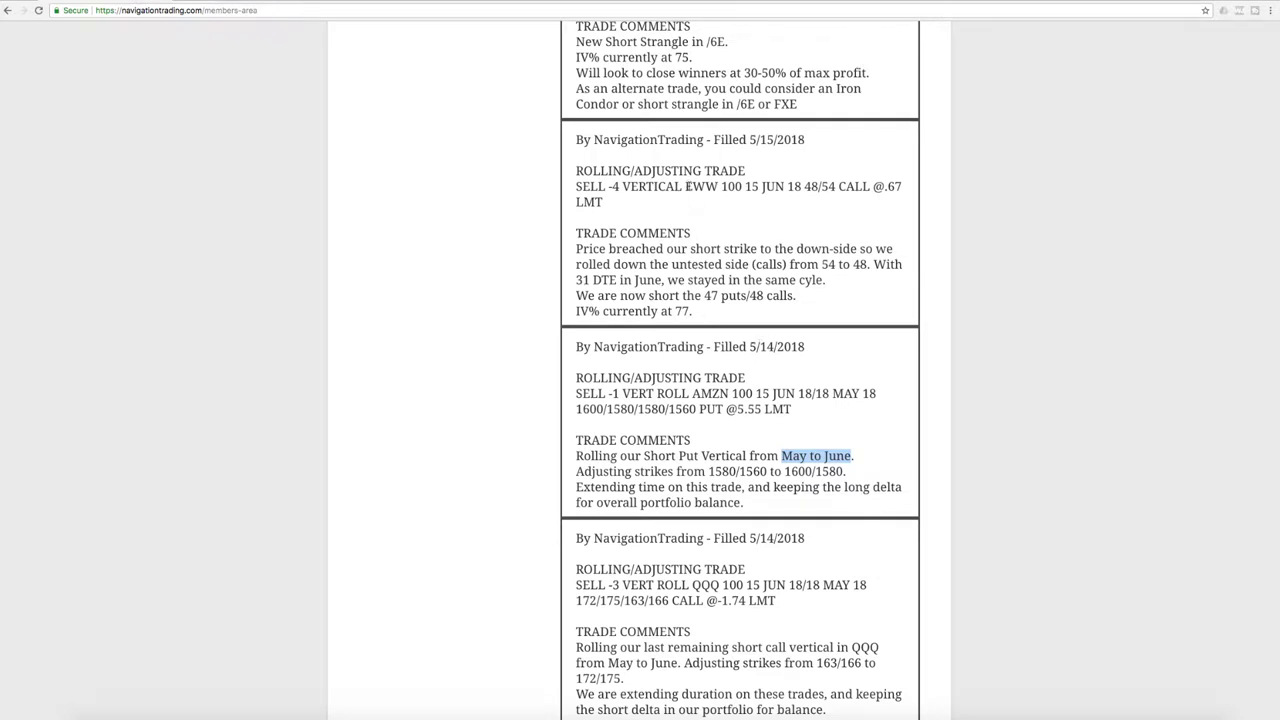
Step: On the alerts web page, highlight the EWW symbol, untested call side, 31 DTE comment and 47 puts/48 calls in its 5/15/2018 adjustment
drag(685, 187, 720, 187)
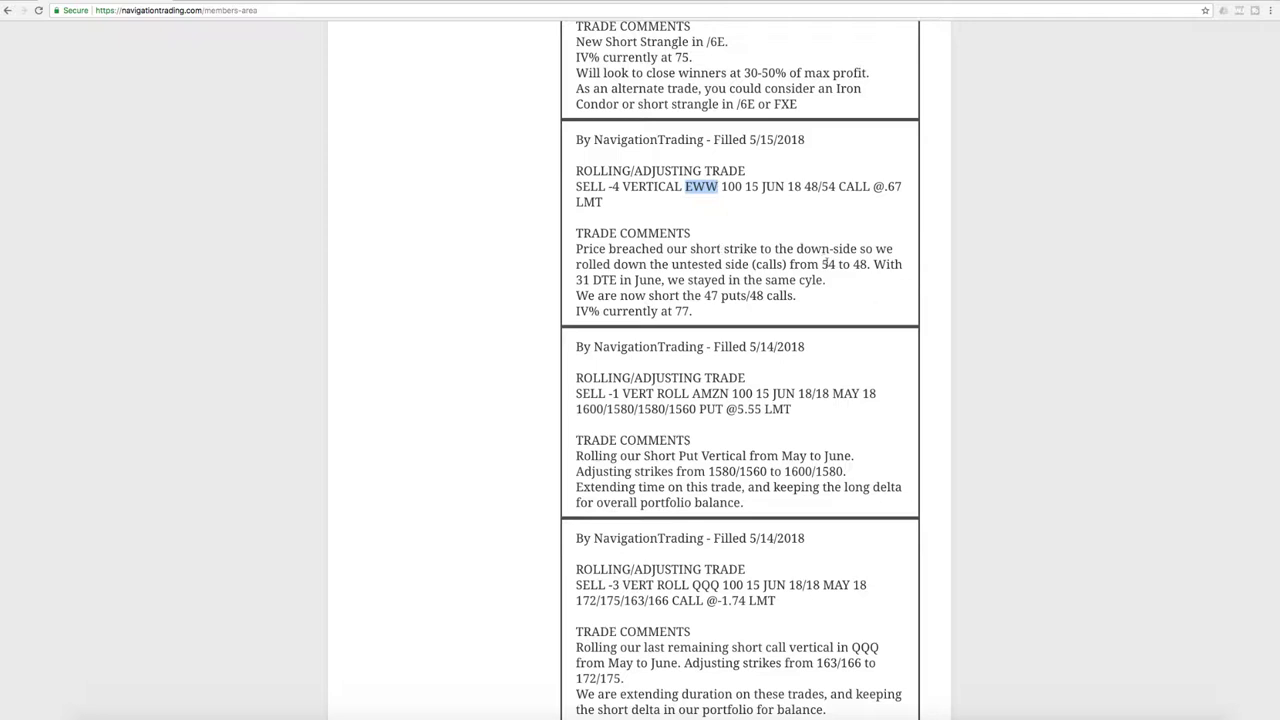
drag(672, 264, 791, 264)
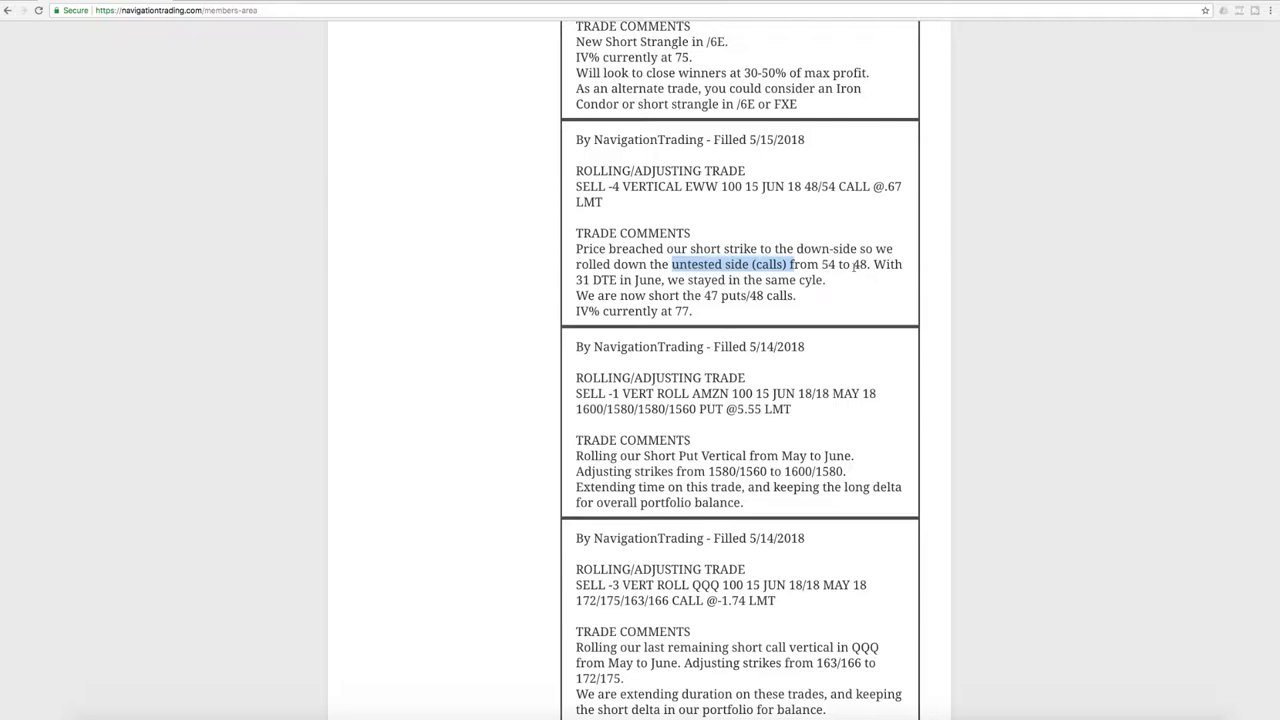
drag(576, 280, 834, 286)
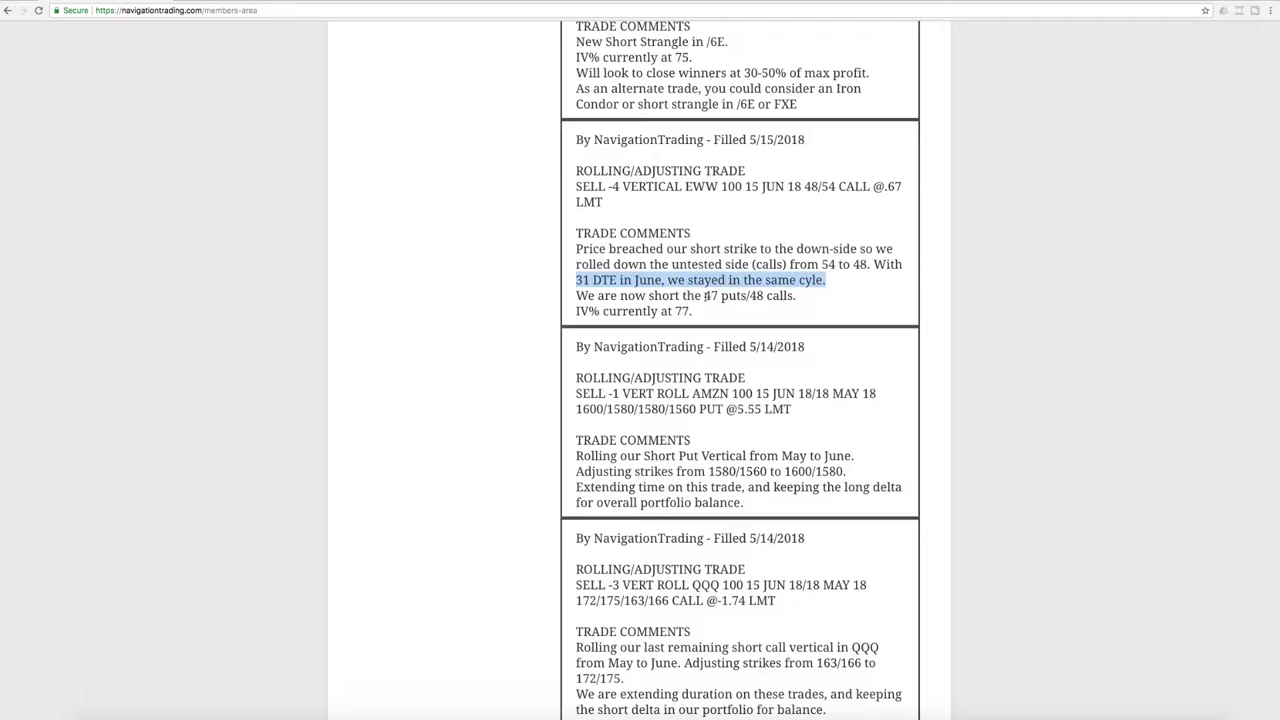
drag(706, 296, 793, 296)
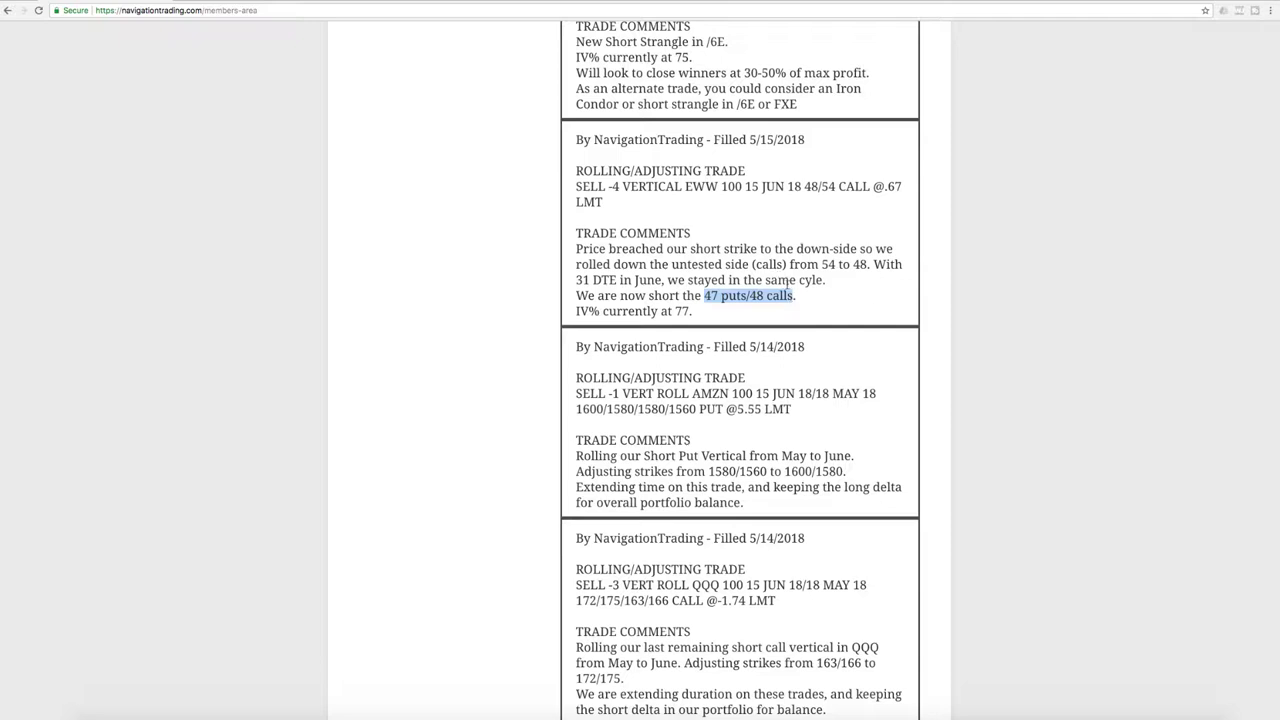
Step: Find the 5/15/2018 opening alert for the /6E strangle and highlight its order and IV% comment
scroll(786, 284, up, 5)
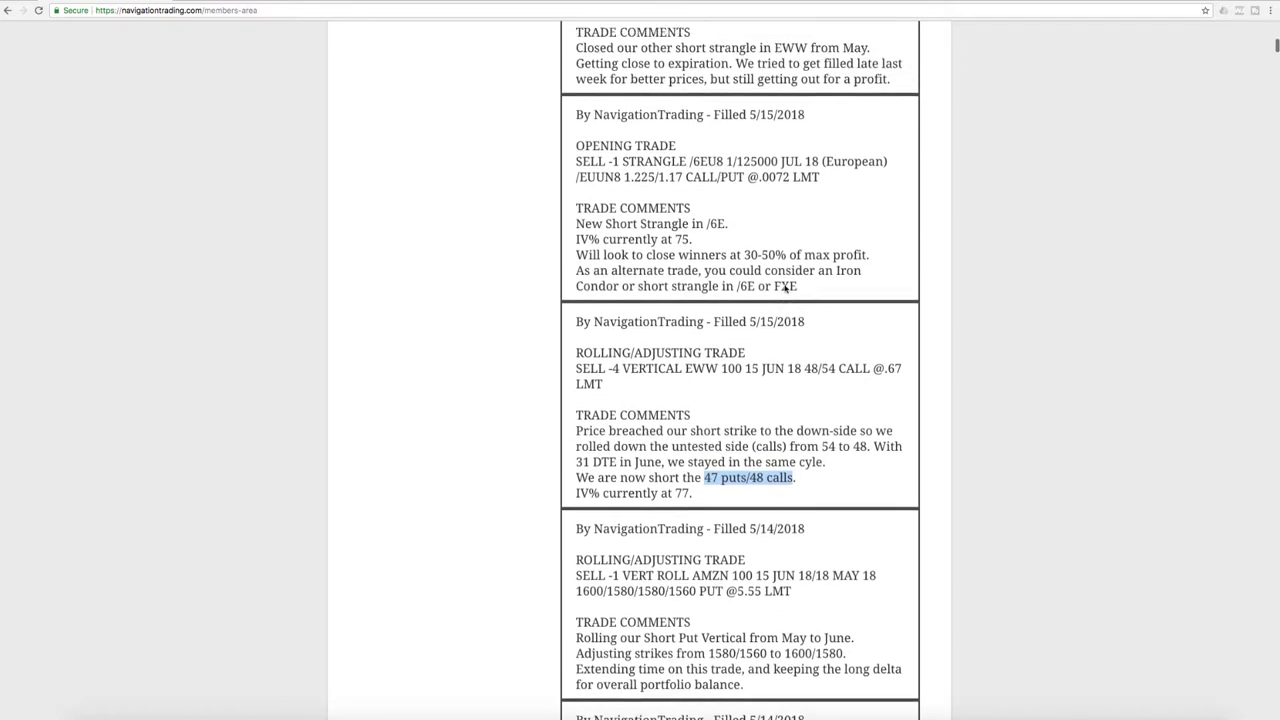
scroll(786, 369, up, 1)
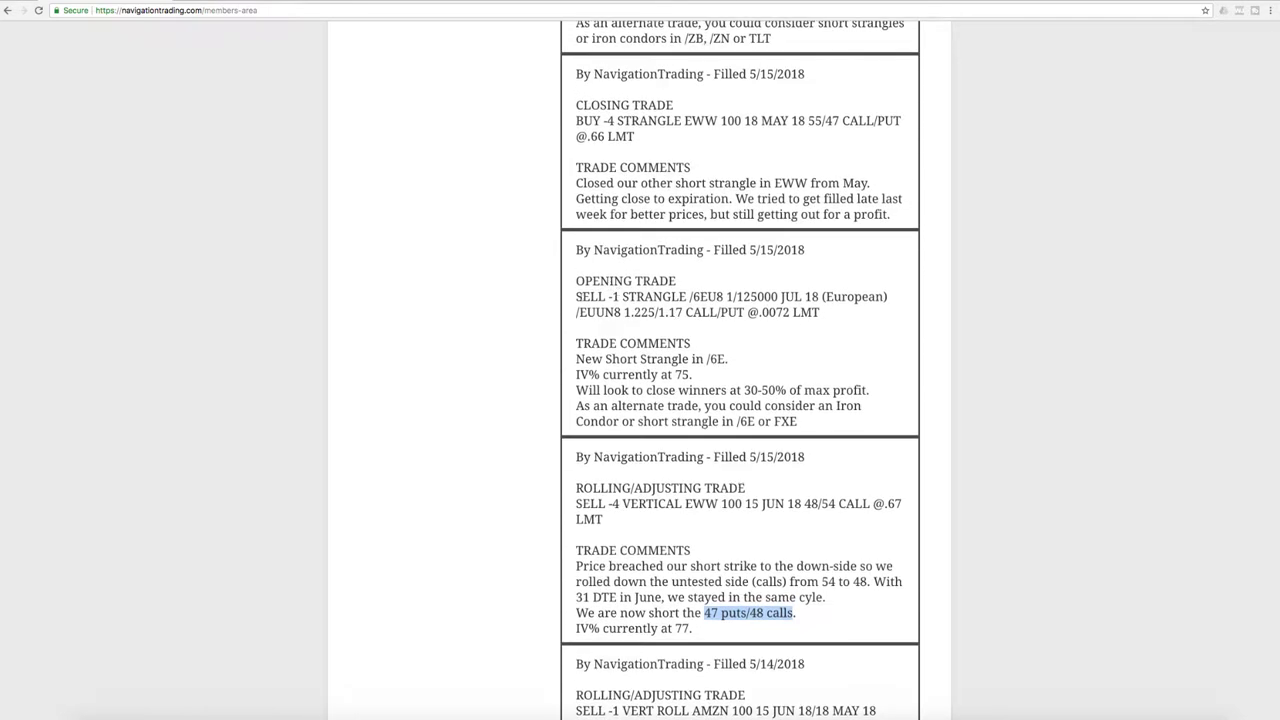
drag(576, 296, 707, 296)
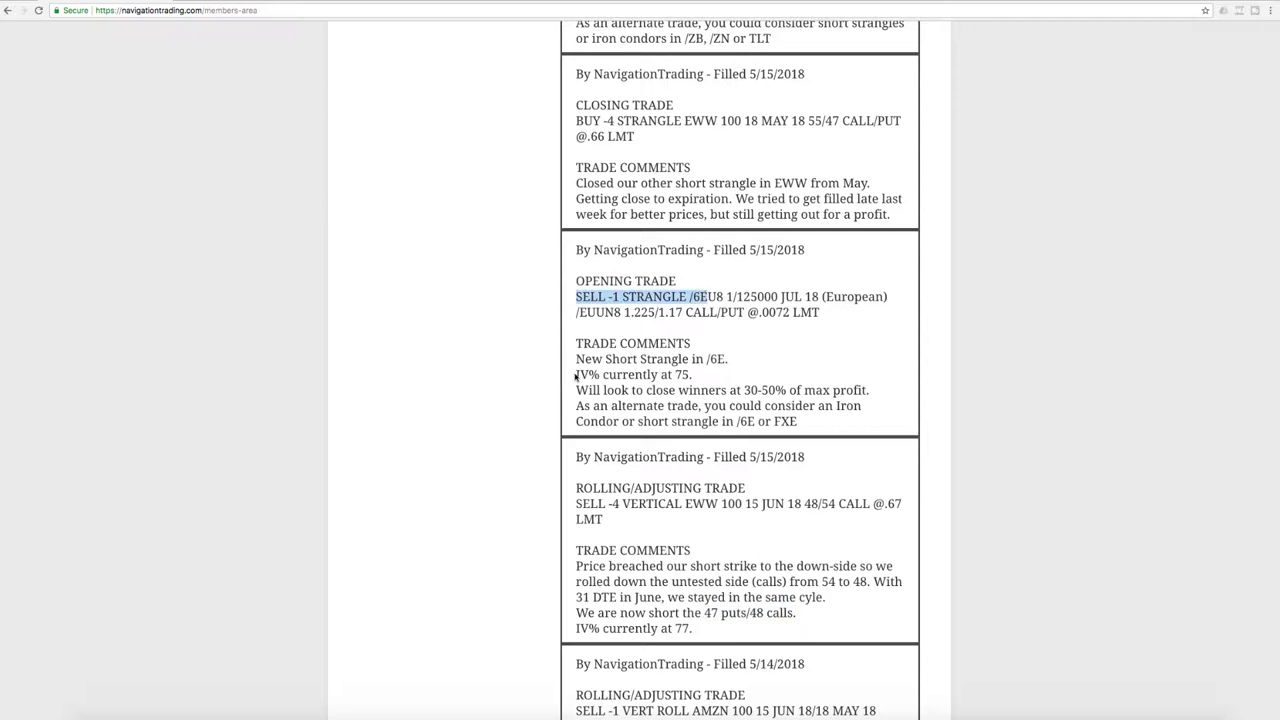
drag(578, 374, 691, 374)
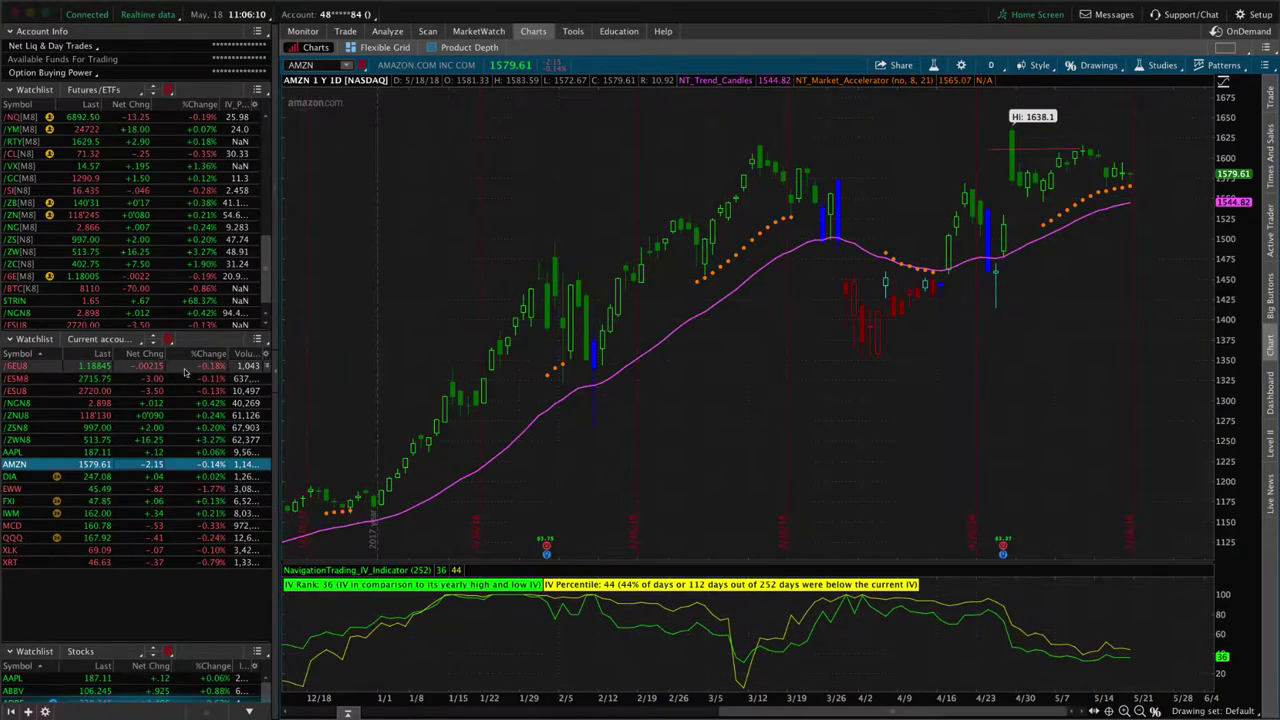
Step: Switch to thinkorswim, compare the /6EU8 and /6E charts with their IV indicator, and open the analysis view for /6EU8
click(184, 367)
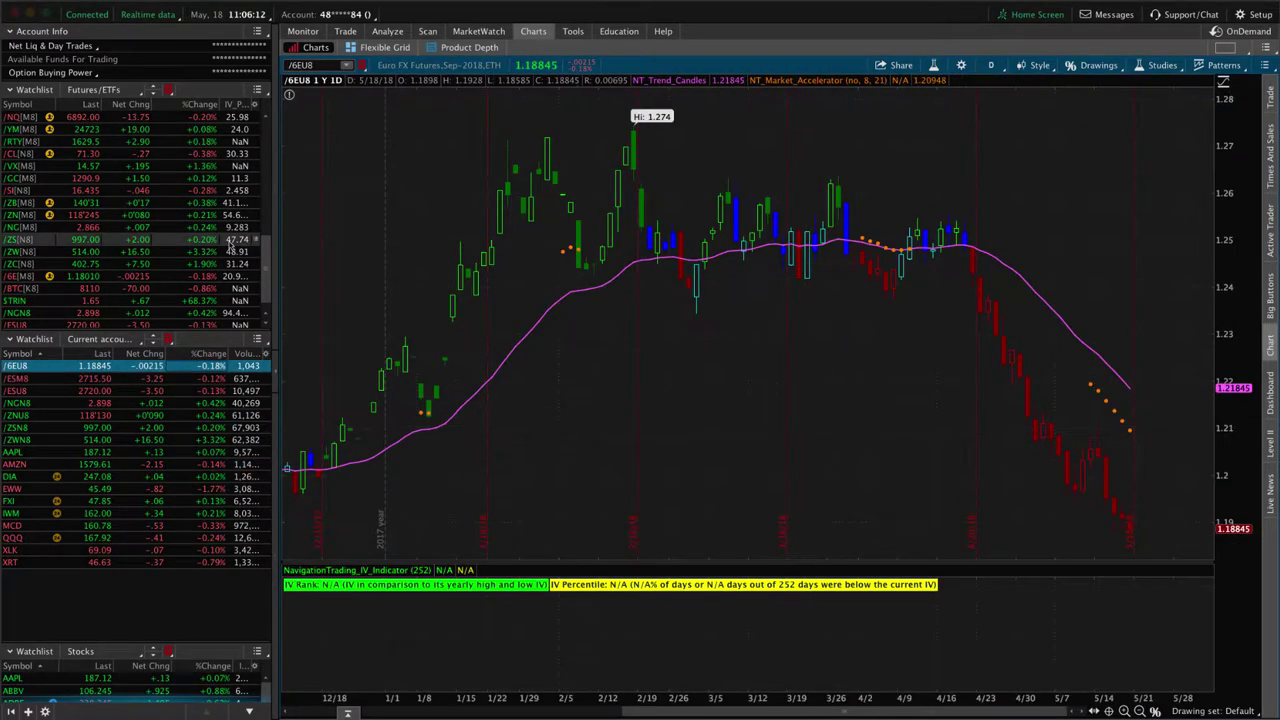
click(210, 276)
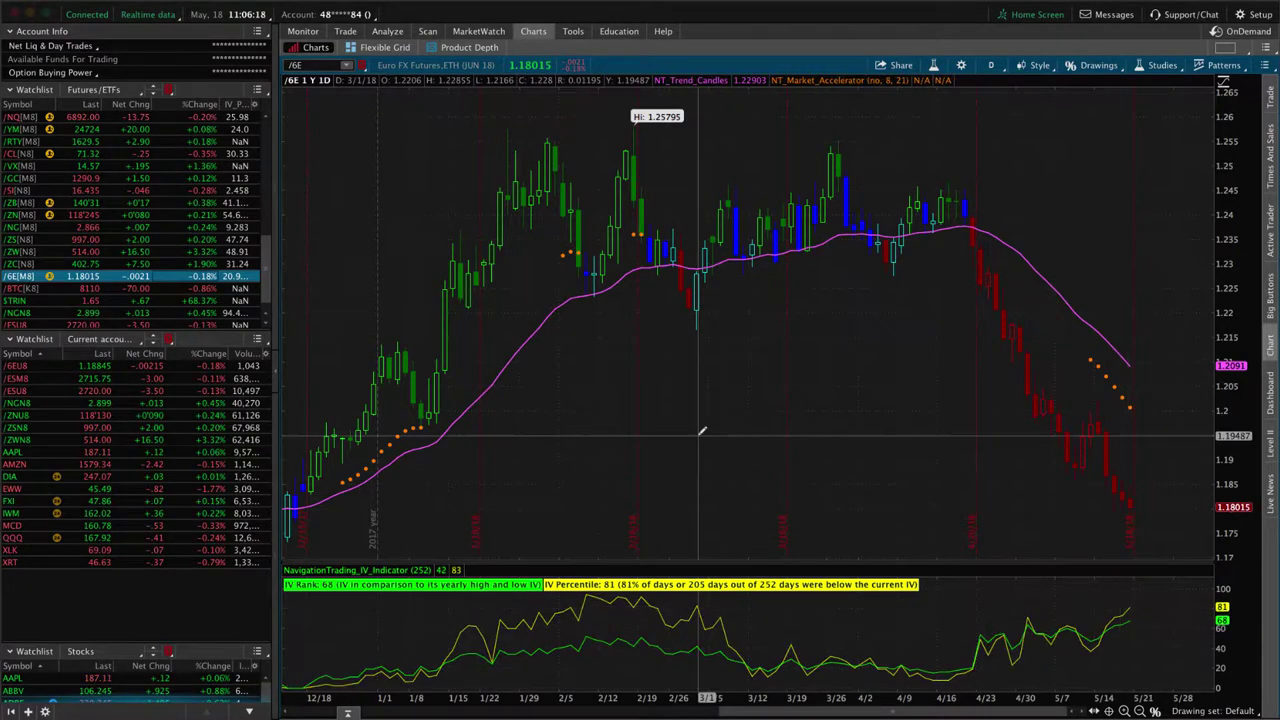
click(150, 365)
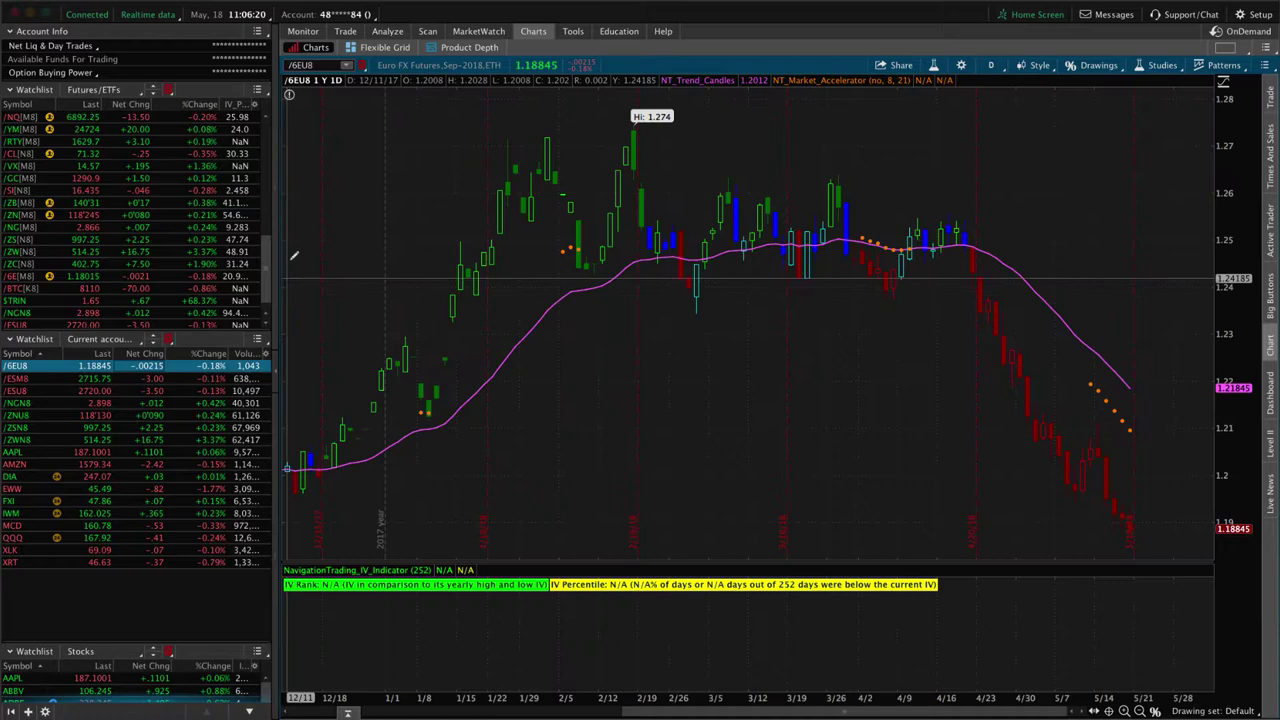
click(387, 31)
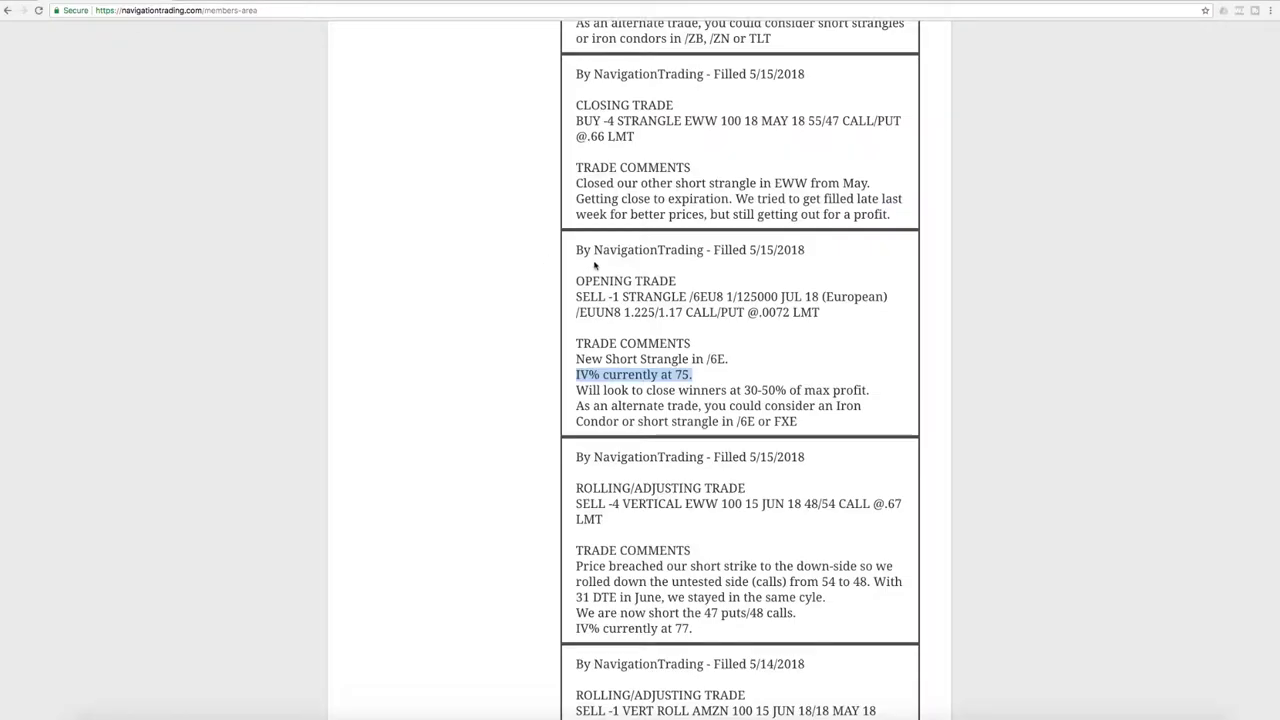
Step: Find the 5/15/2018 closing alert for the EWW strangle and highlight "EWW 100 18 MAY" in its order
scroll(594, 265, up, 2)
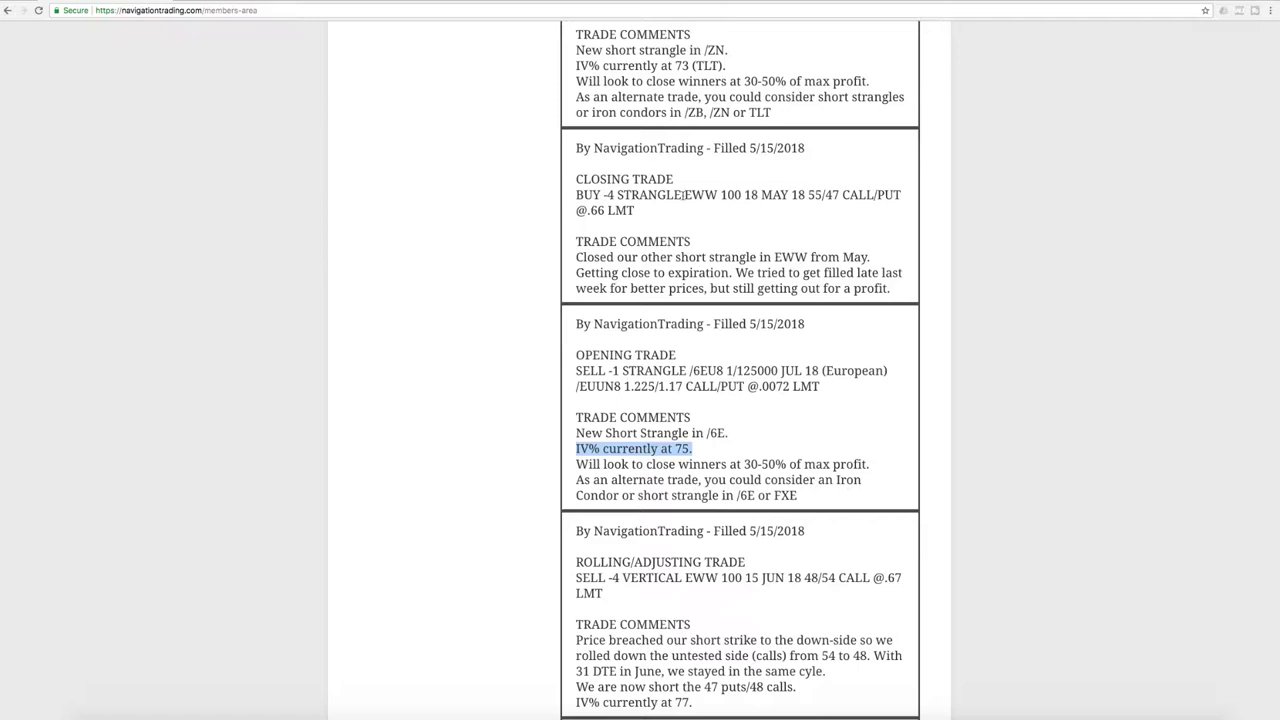
drag(684, 195, 791, 195)
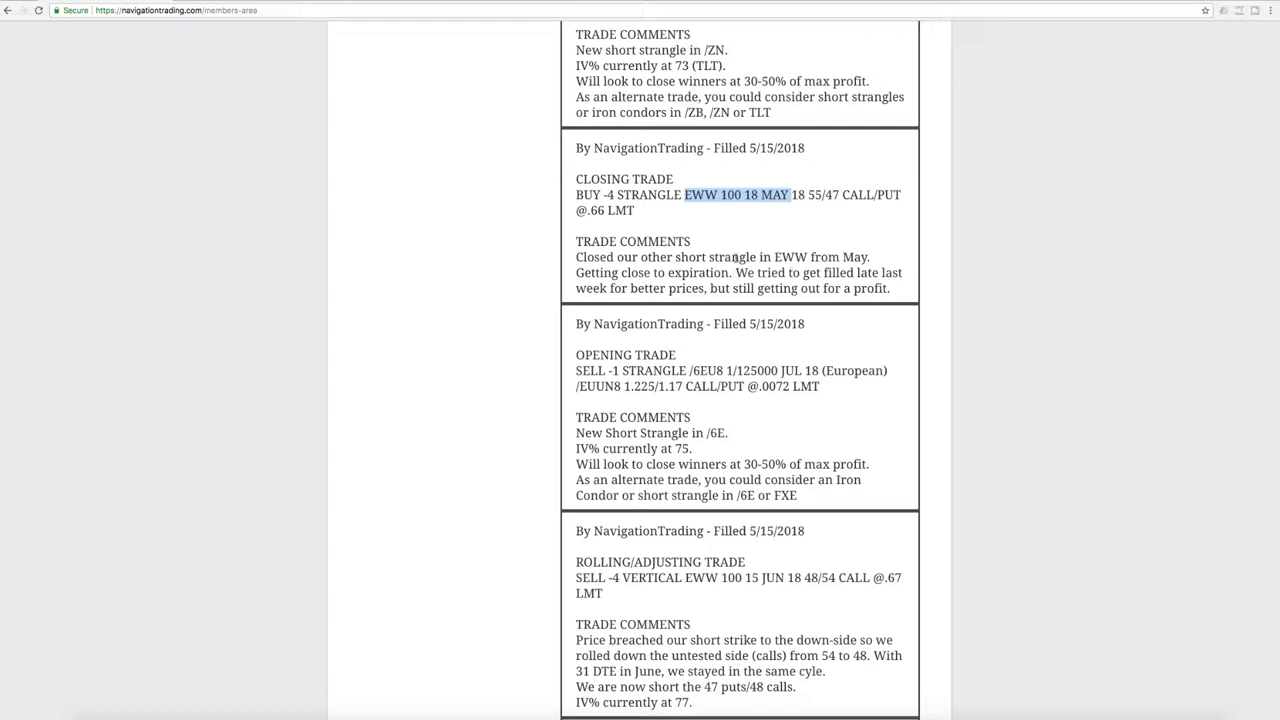
click(731, 258)
Step: Find the 5/16/2018 opening alert for the /ZN strangle and highlight its /ZN symbol and IV% comment
scroll(750, 300, up, 4)
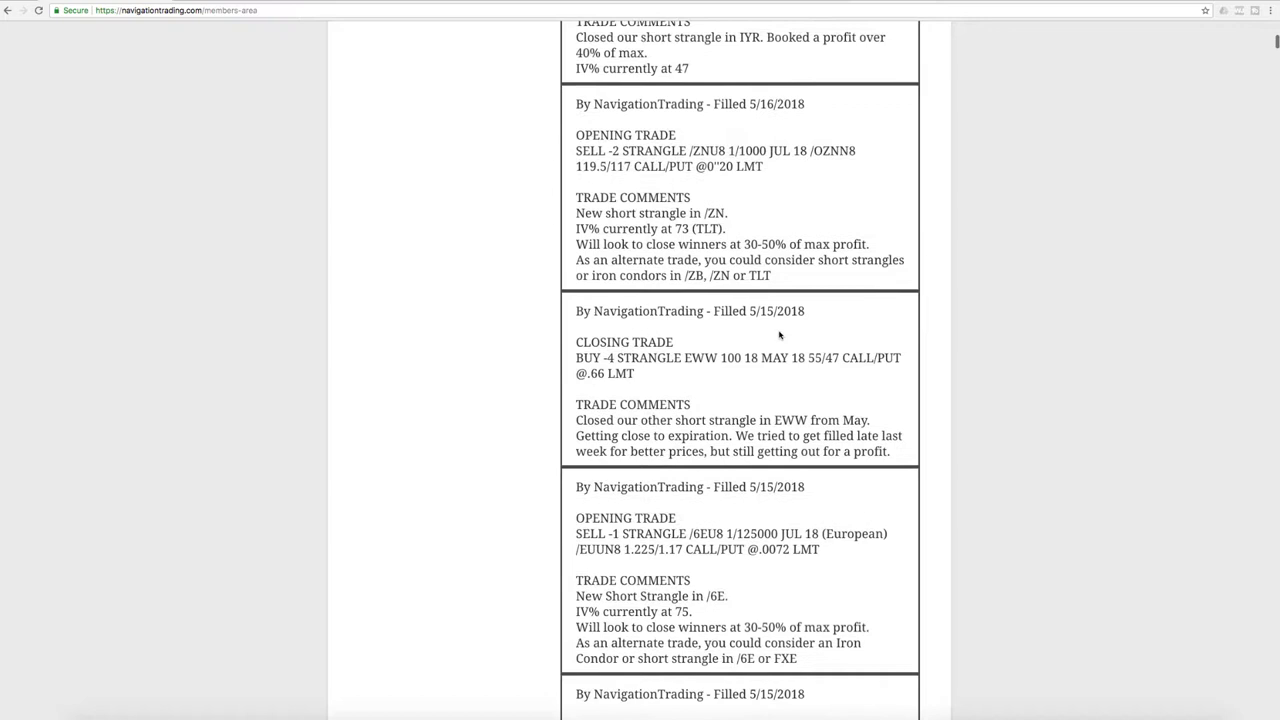
scroll(777, 334, up, 2)
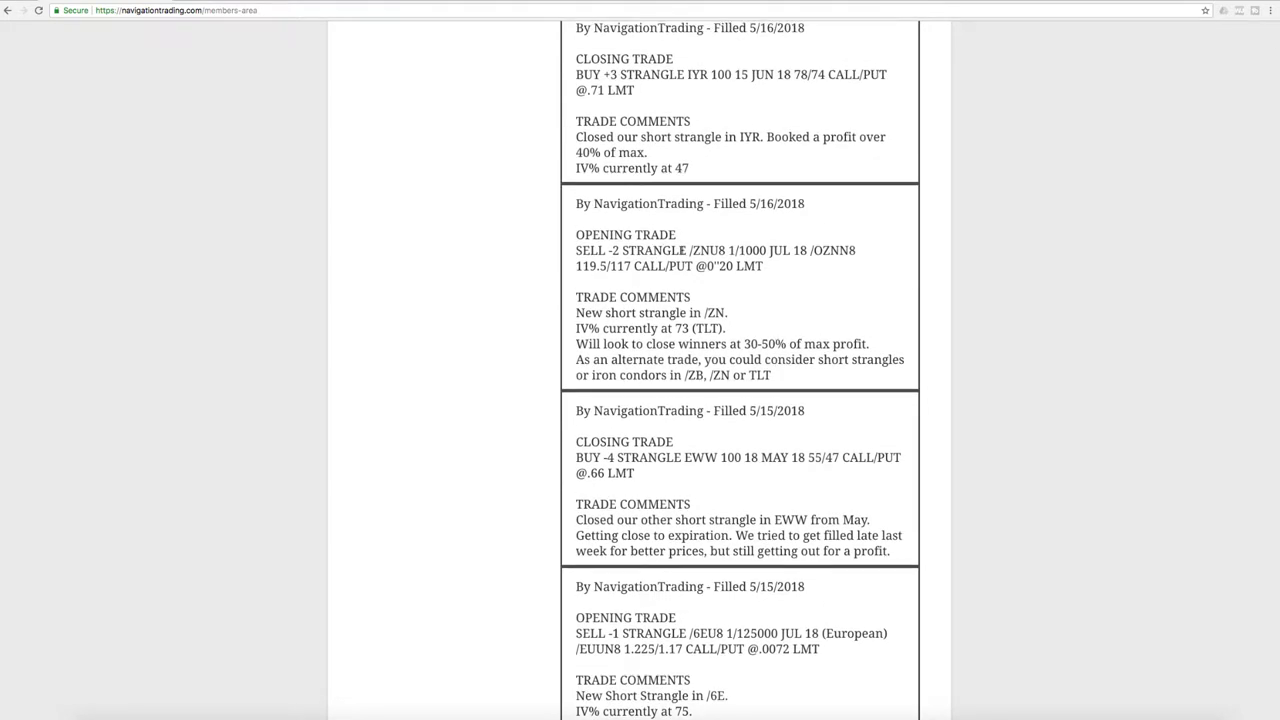
scroll(689, 250, down, 1)
drag(690, 244, 711, 244)
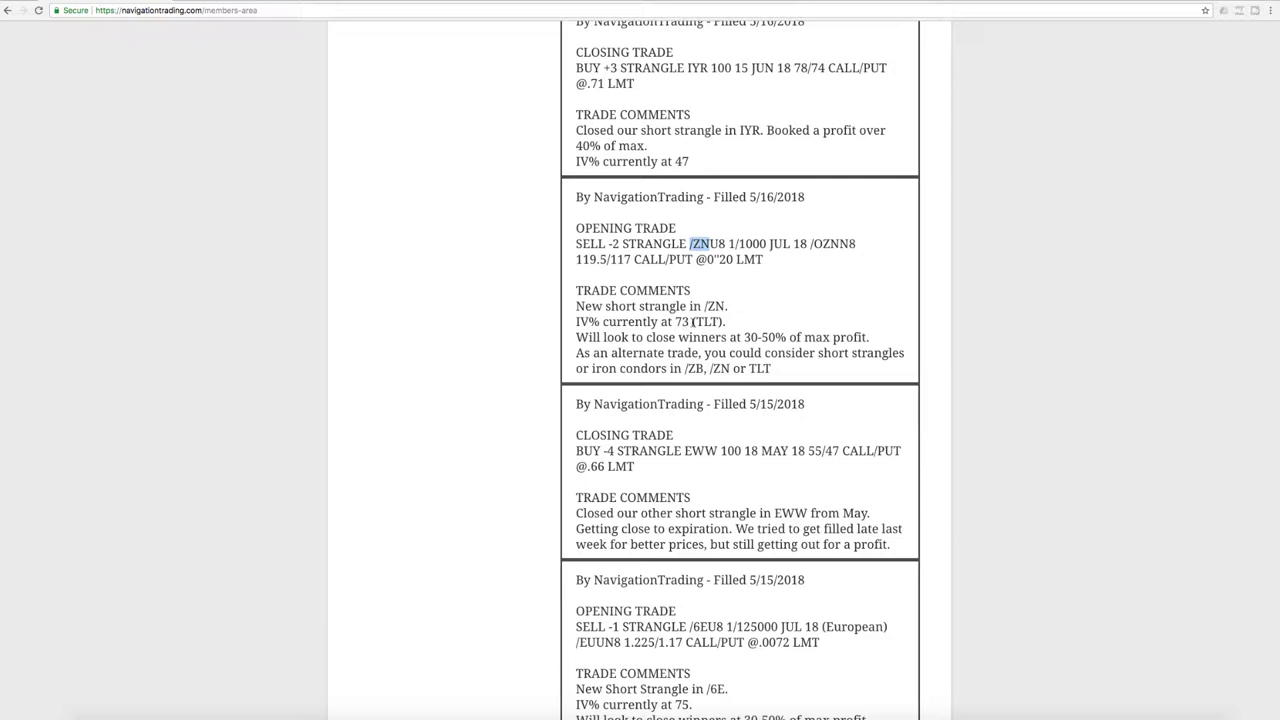
drag(689, 321, 577, 321)
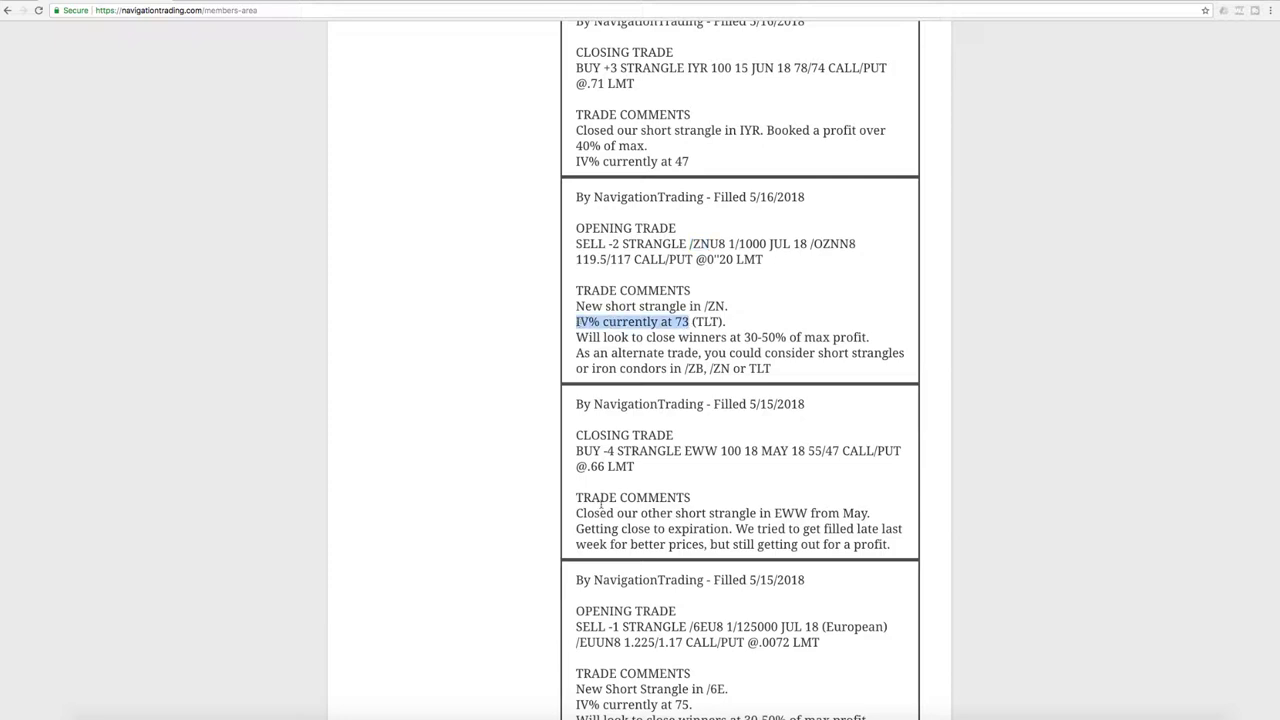
Step: Switch to thinkorswim and view the TLT and /ZNU8 charts with their IV indicator
click(527, 716)
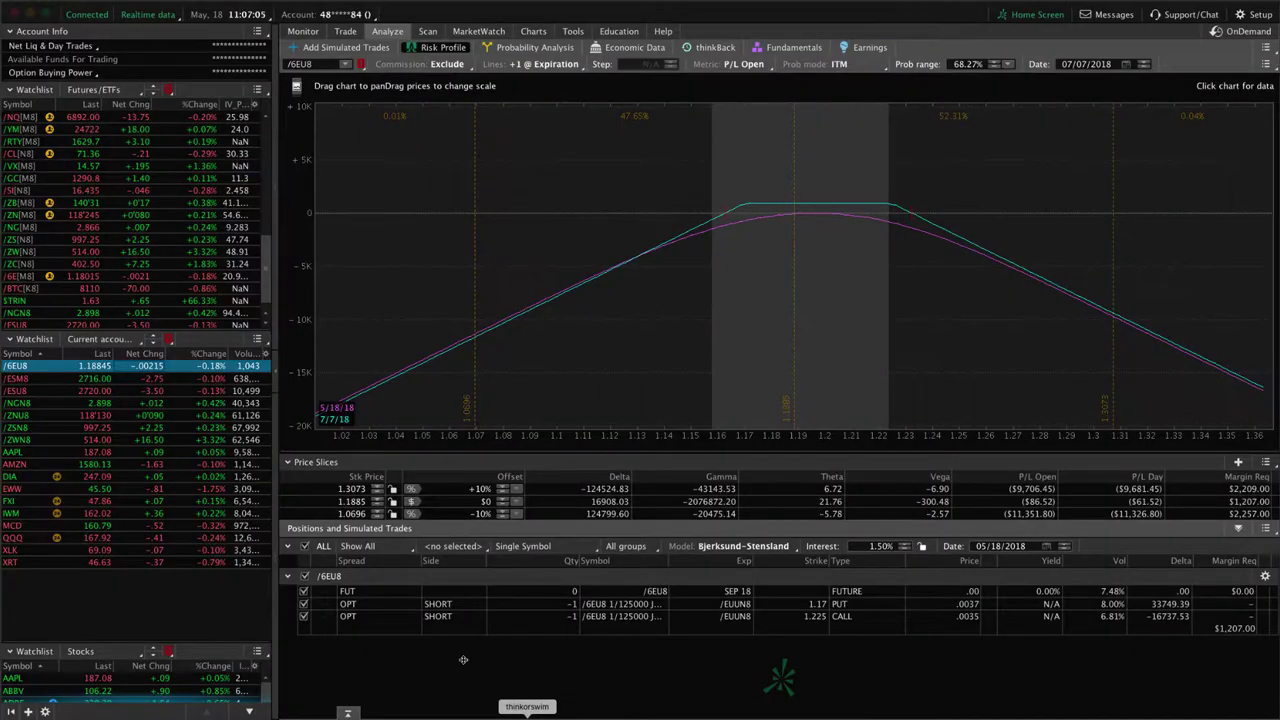
scroll(66, 257, down, 1)
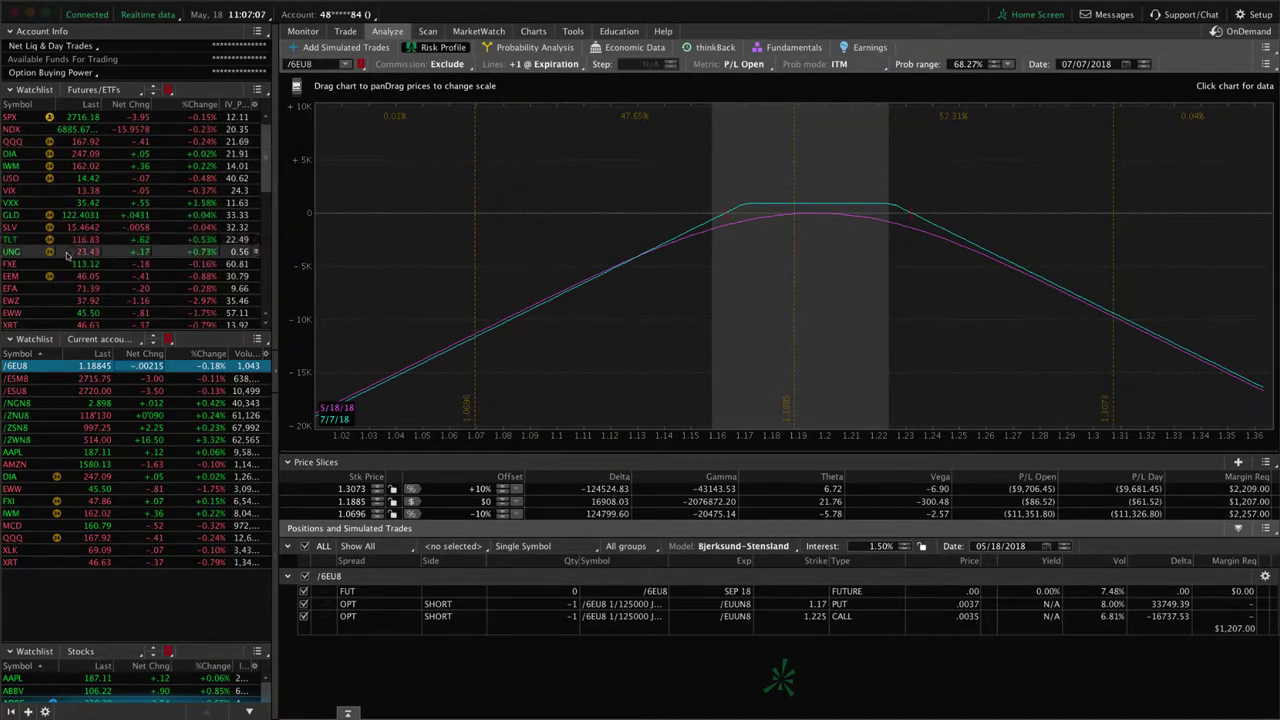
click(60, 240)
click(533, 31)
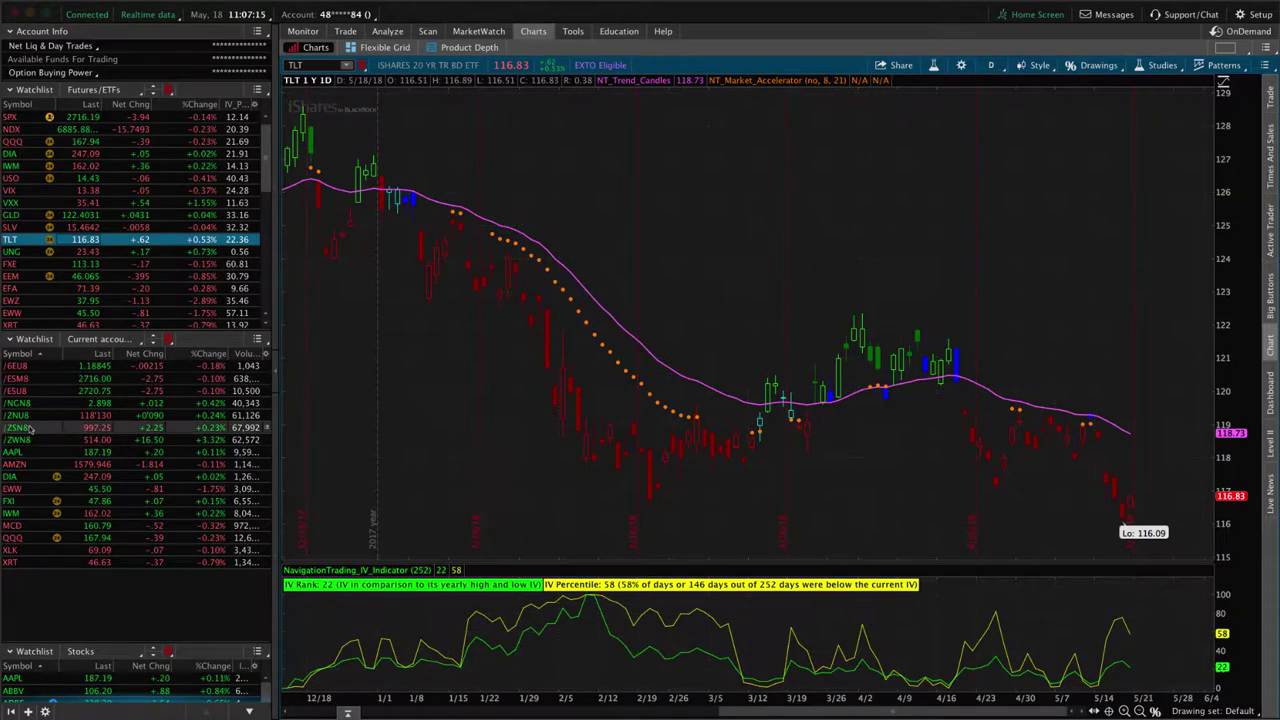
click(85, 415)
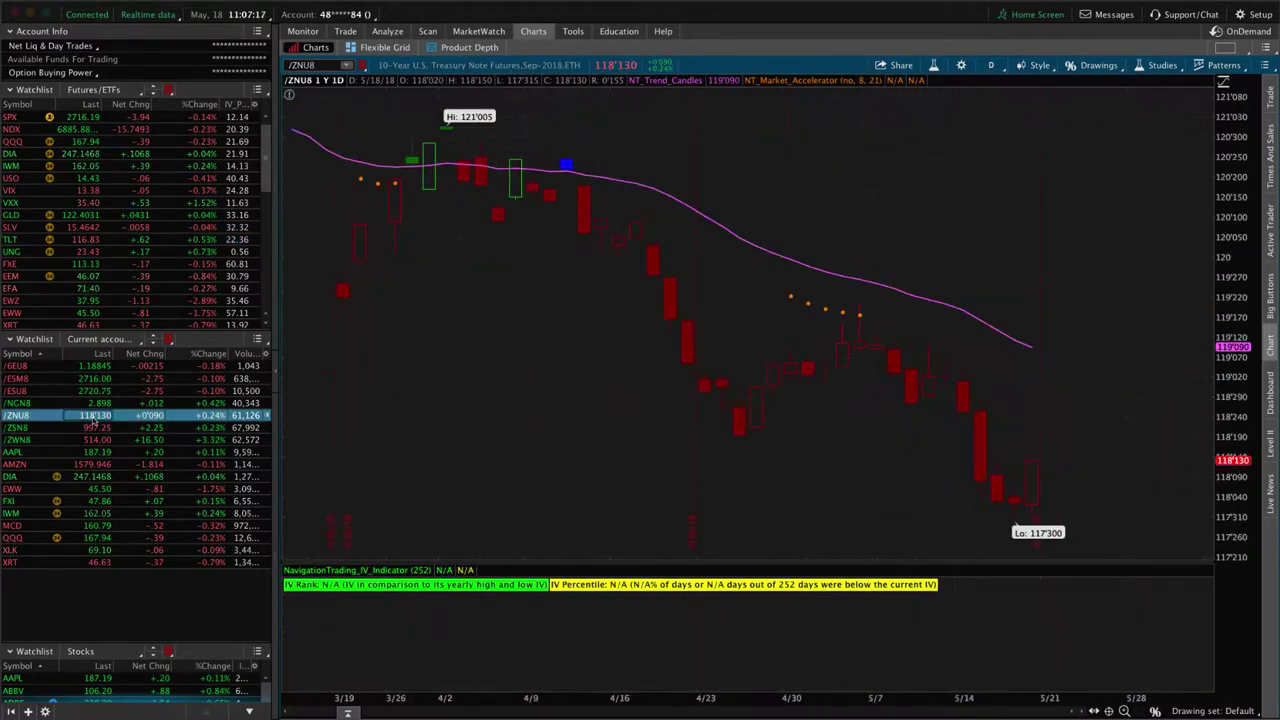
Step: Examine the /ZNU8 strangle's risk profile, enlarged around its profit zone
click(387, 31)
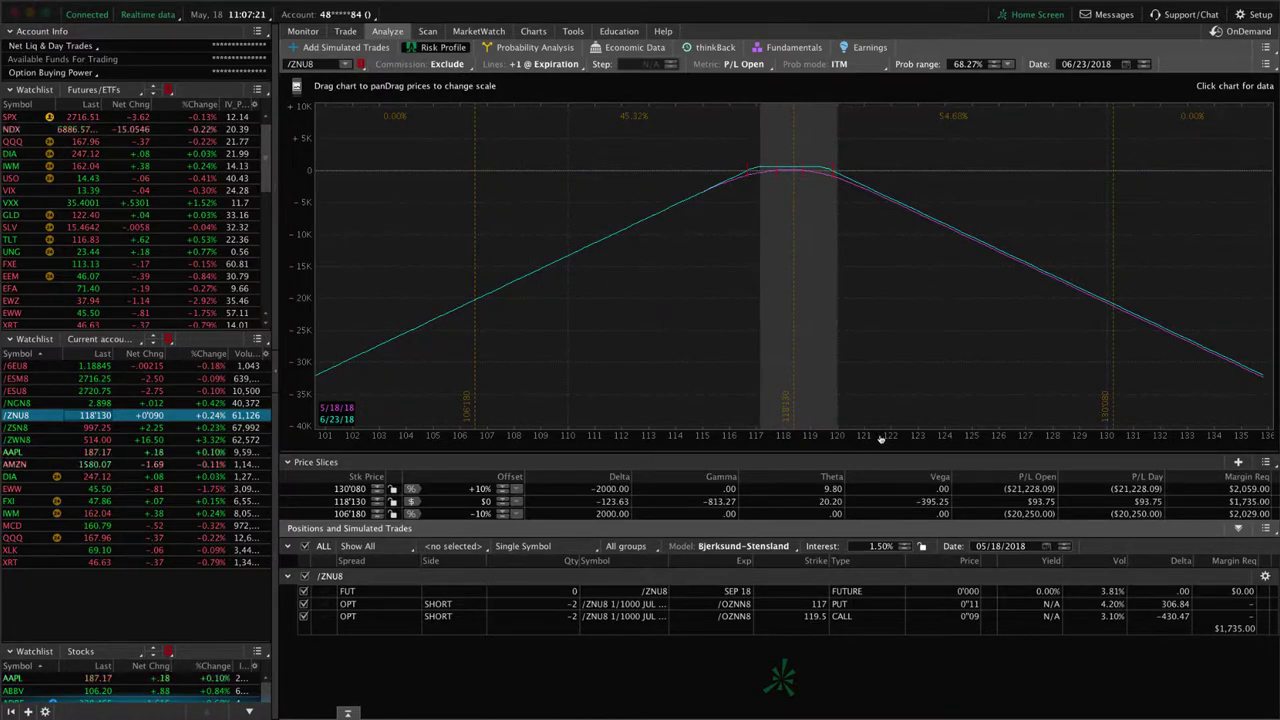
scroll(1020, 377, up, 2)
scroll(609, 363, up, 2)
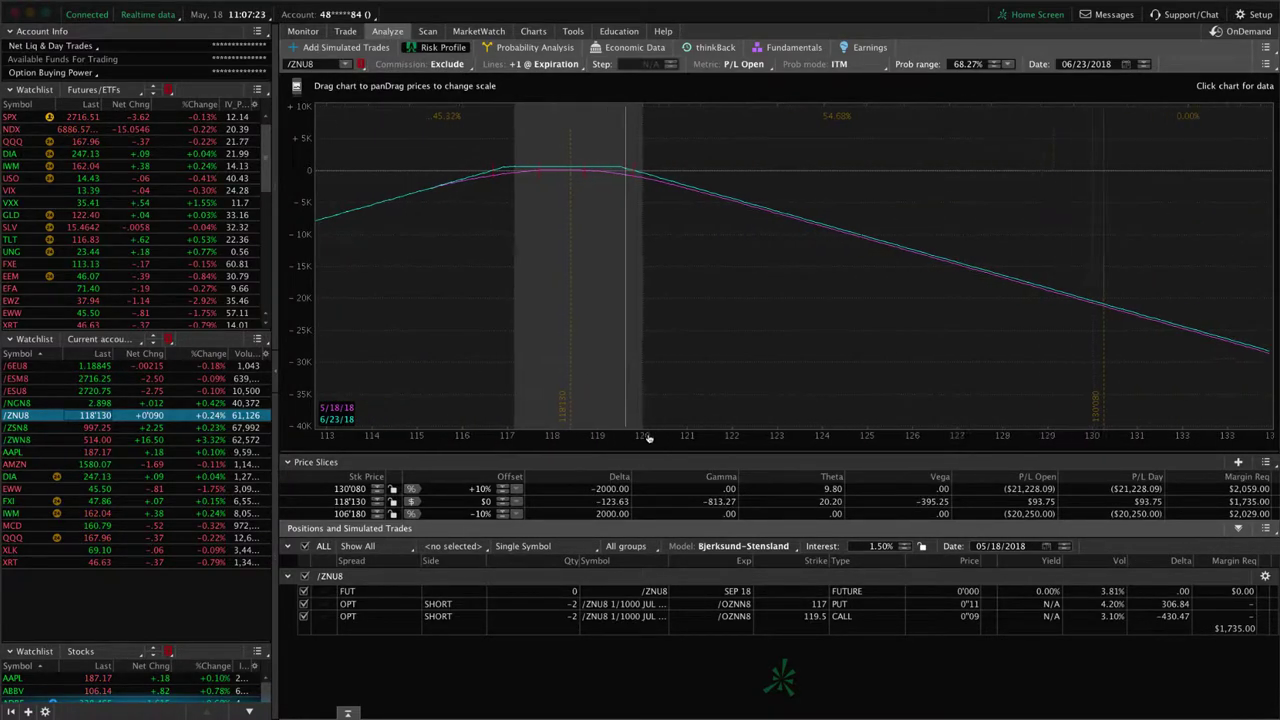
scroll(1189, 414, up, 3)
drag(960, 365, 812, 329)
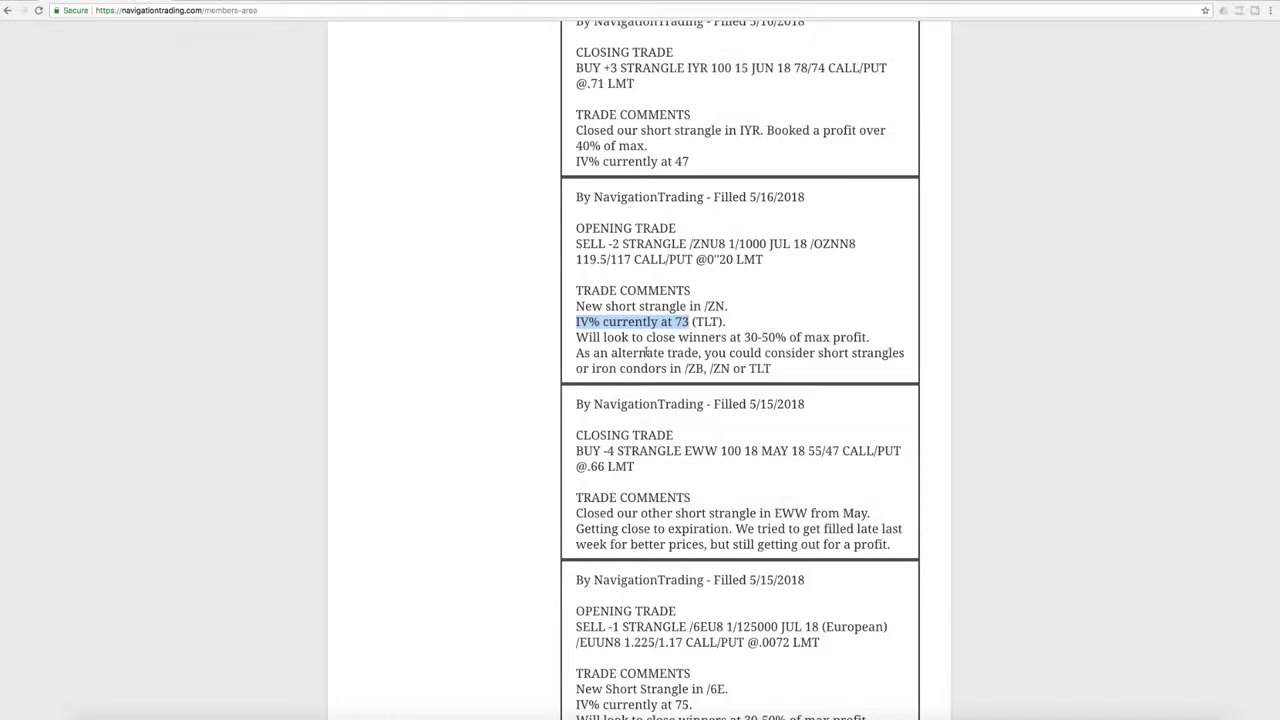
Step: On the alerts web page, highlight the IYR symbol and "40% of max." in the 5/16/2018 closing trade
scroll(647, 352, up, 3)
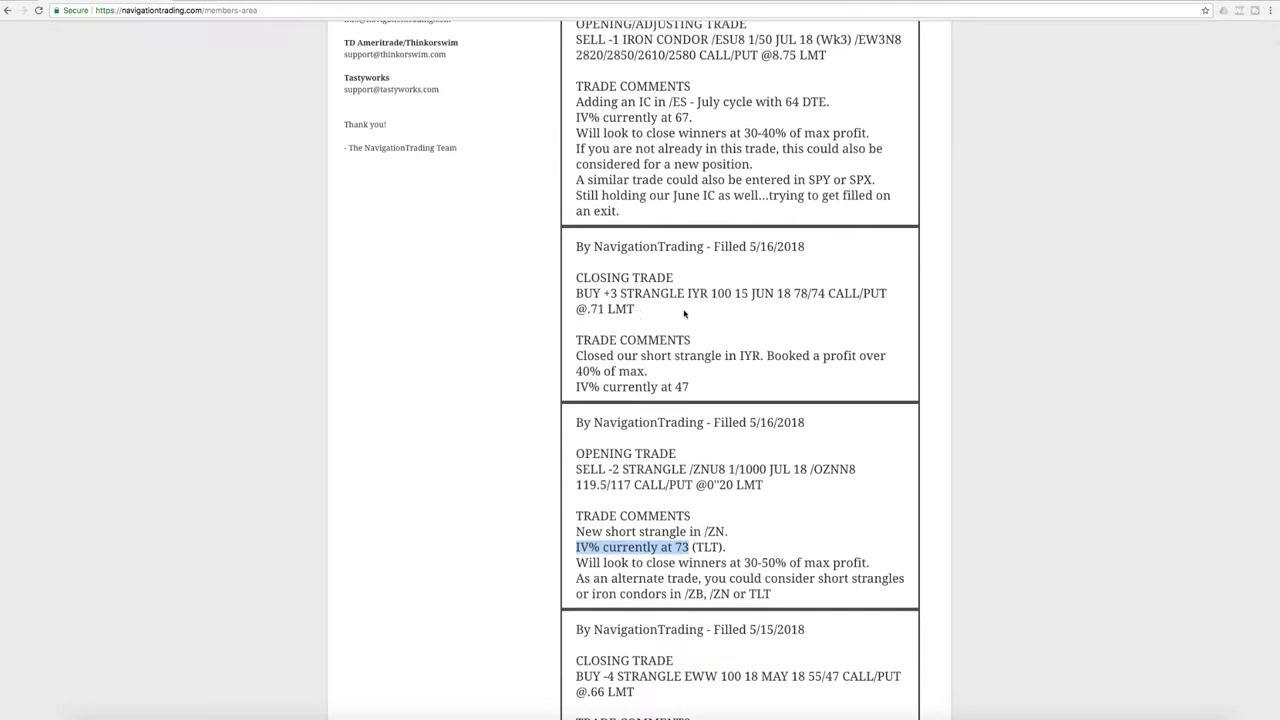
drag(686, 293, 709, 293)
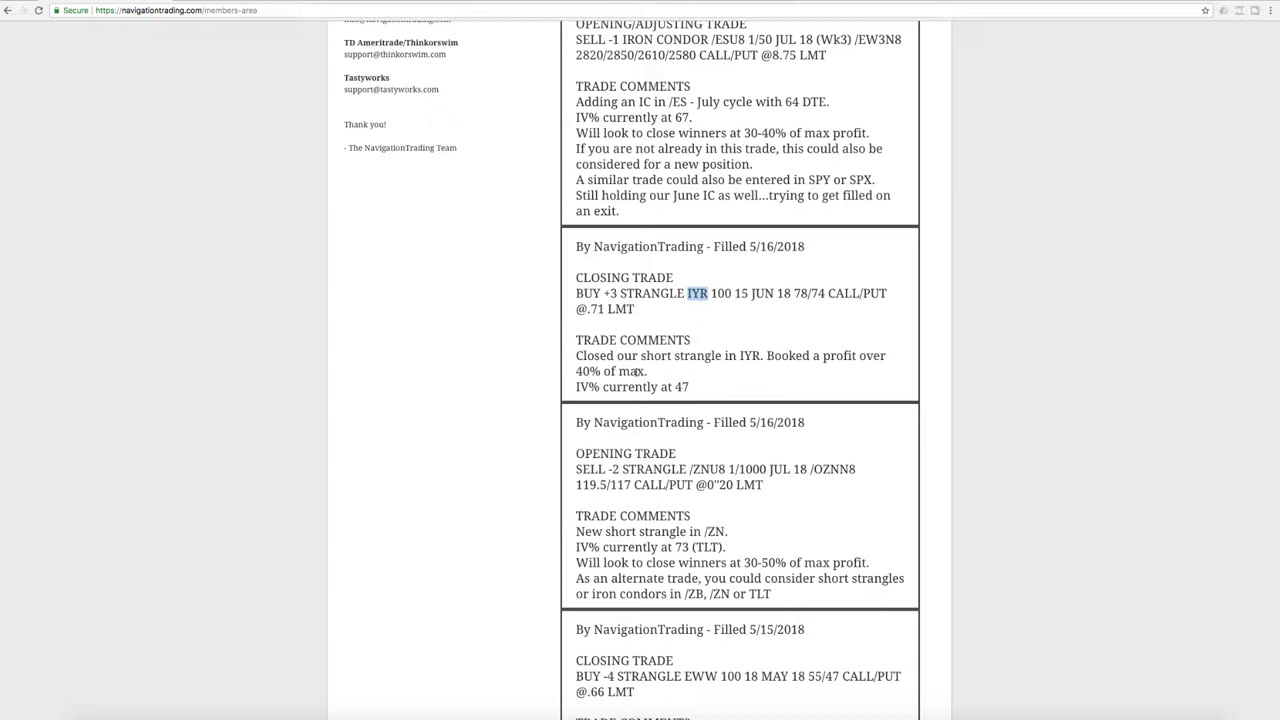
drag(576, 371, 670, 373)
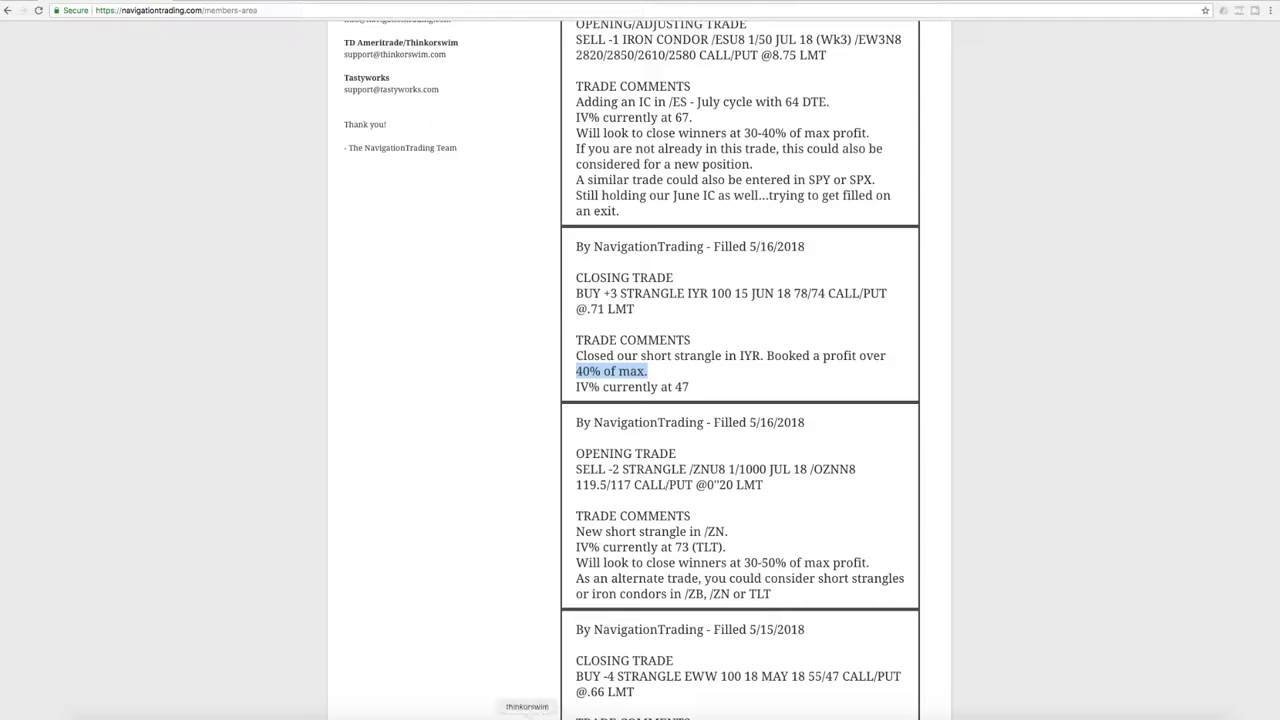
Step: Switch to thinkorswim and load the IYR chart
key(super+Tab)
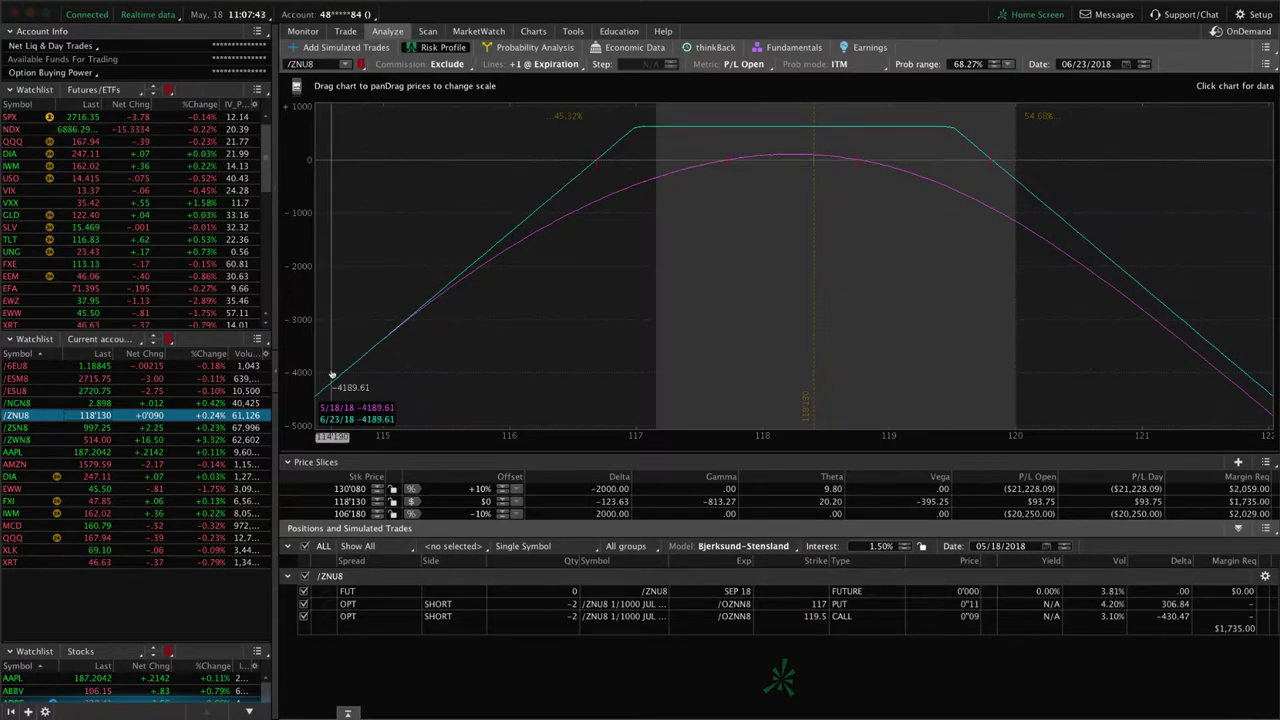
click(533, 31)
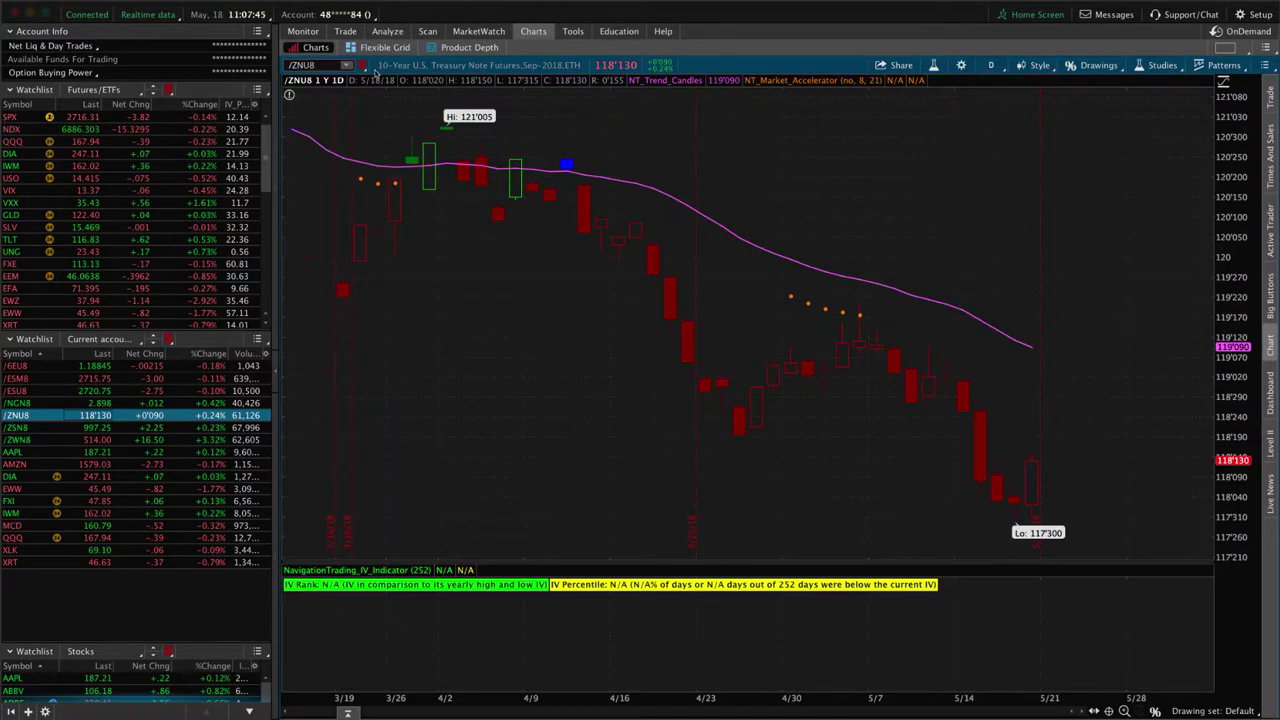
text(IYR)
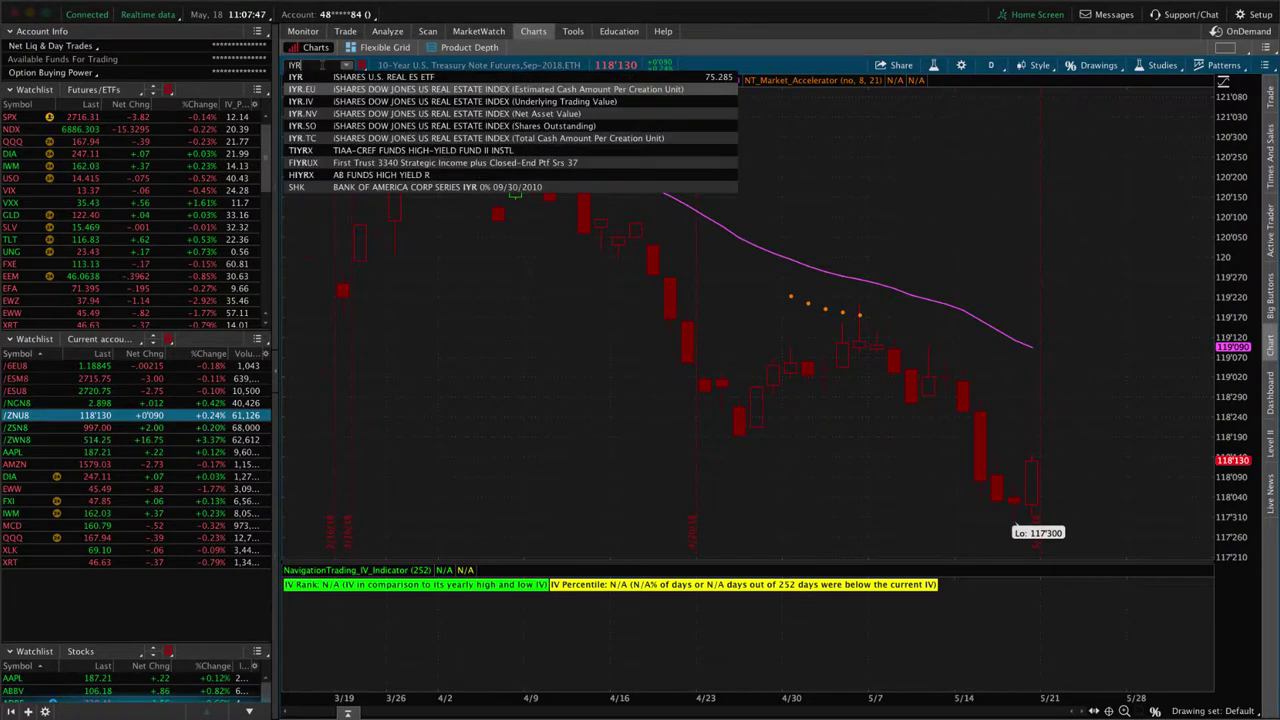
key(Return)
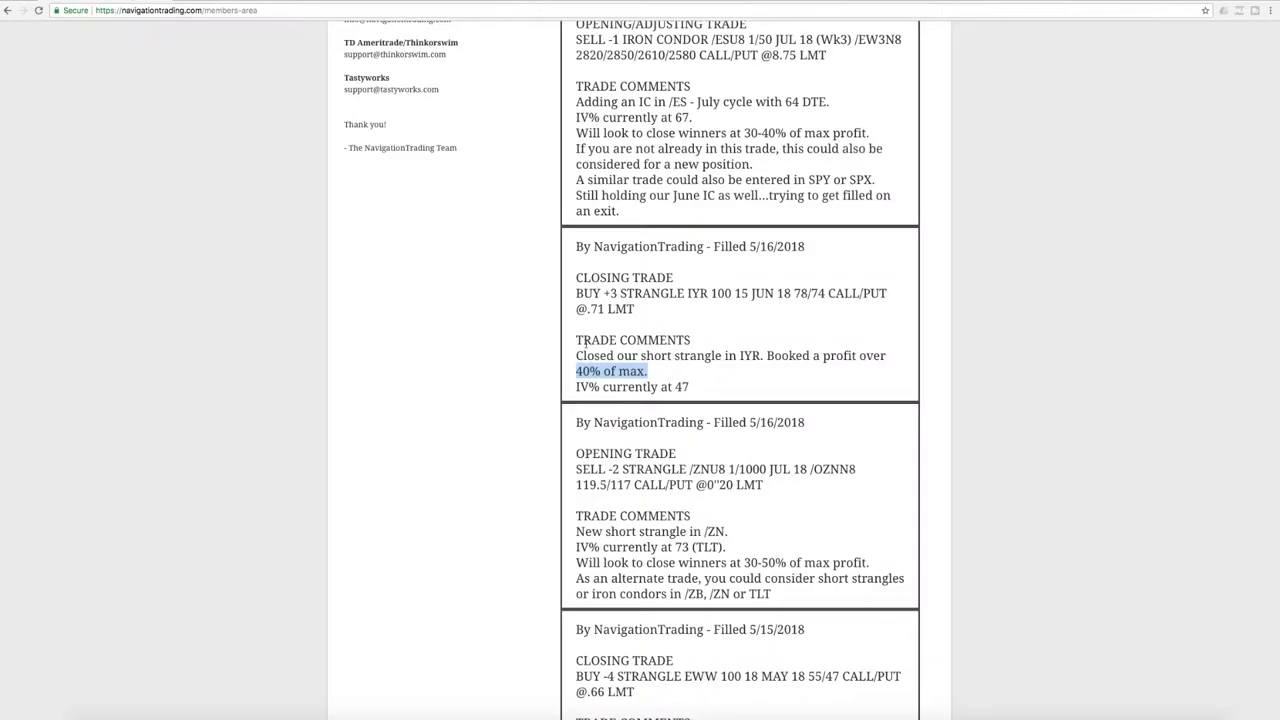
Step: On the alerts web page, find the 5/17/2018 opening alert for the July iron condor and highlight its /ES symbol
click(708, 384)
scroll(708, 382, up, 1)
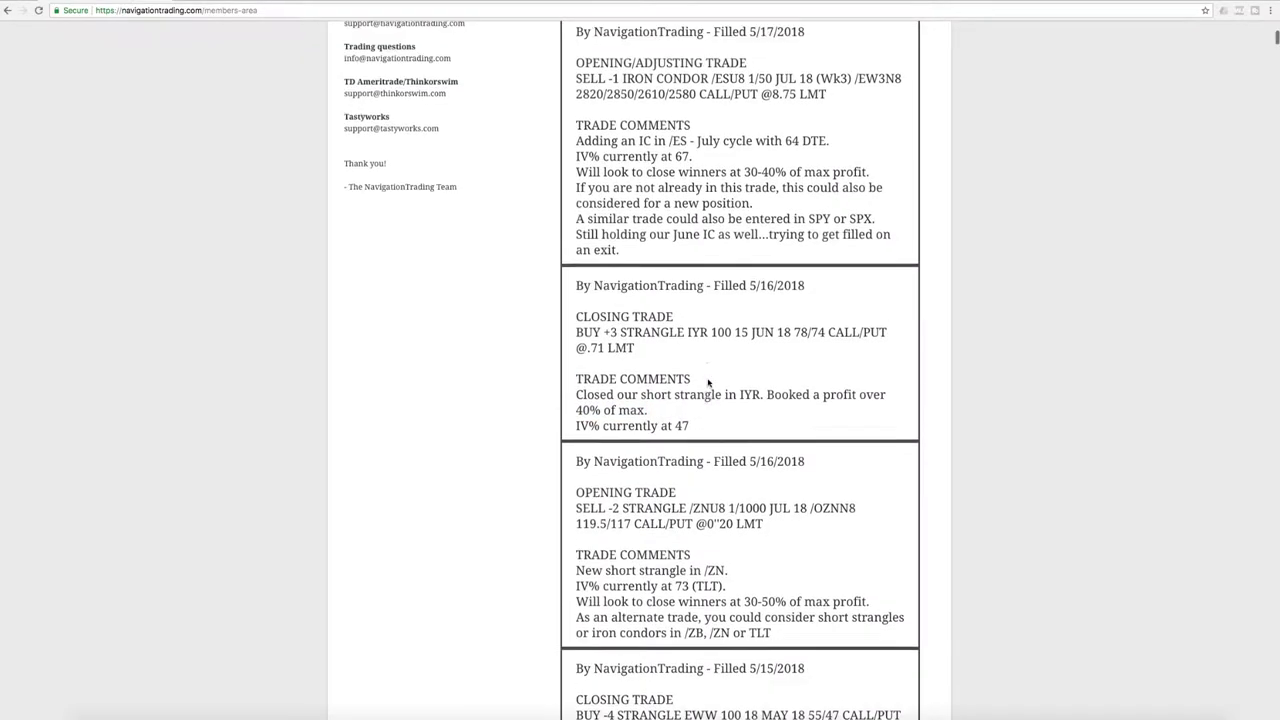
scroll(708, 384, up, 4)
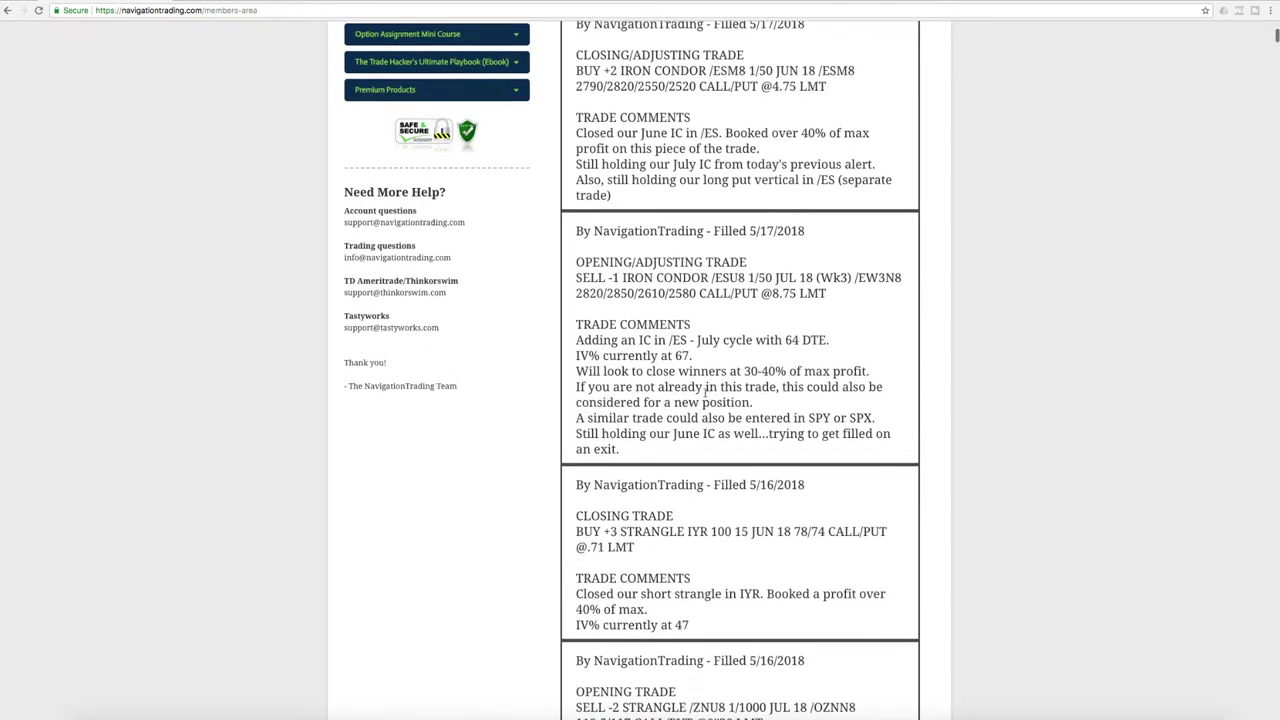
drag(723, 278, 707, 278)
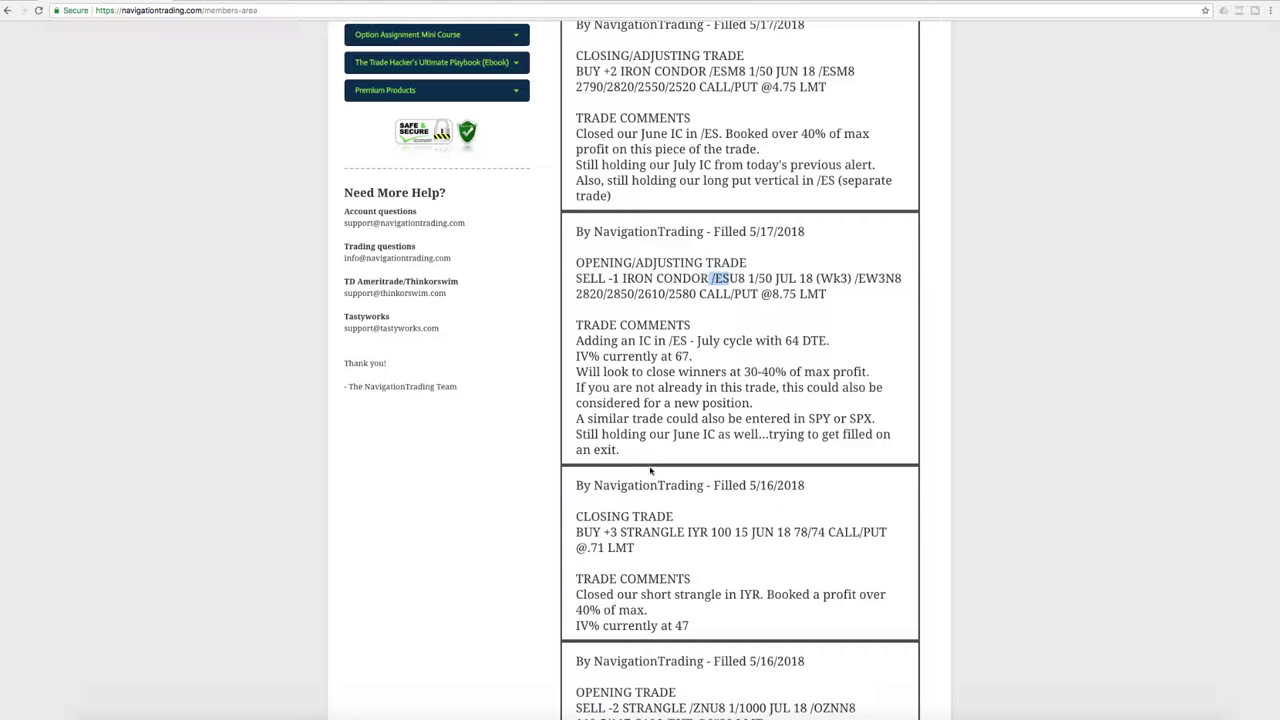
Step: Switch to thinkorswim, view the /ESM8 chart, and examine the risk profiles of /ESM8 and /ESU8
click(527, 716)
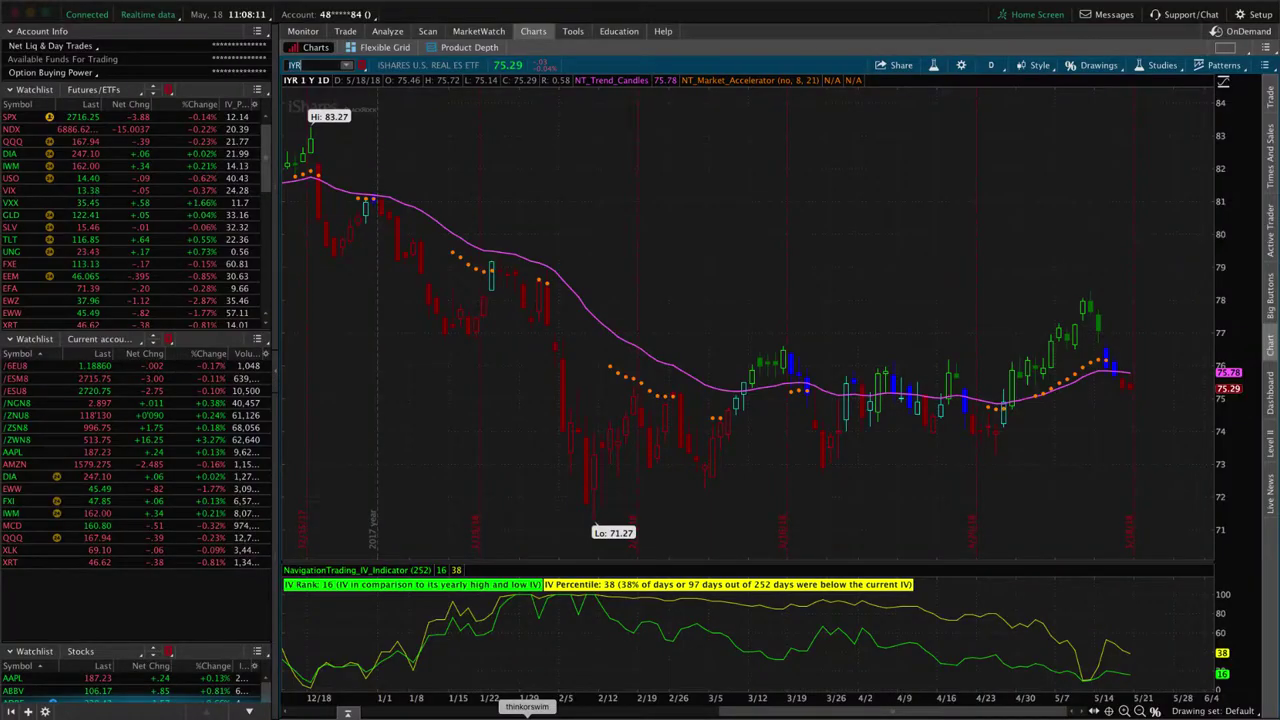
click(66, 380)
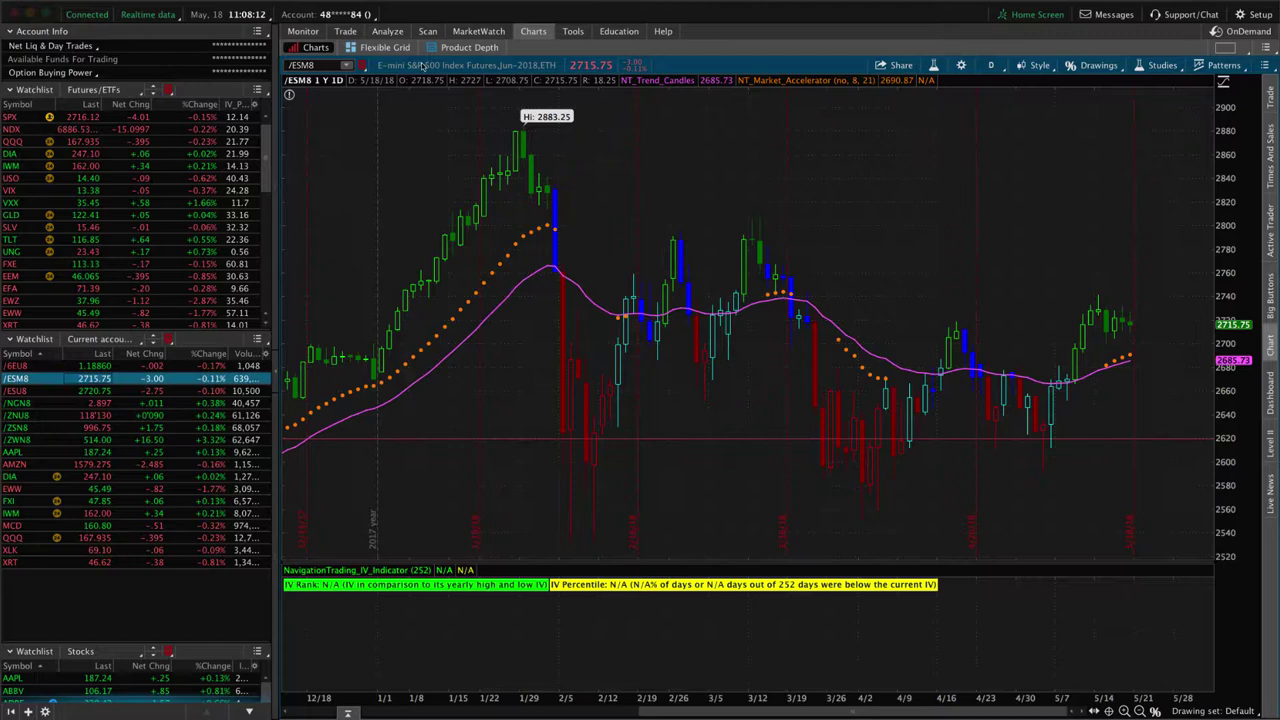
click(387, 31)
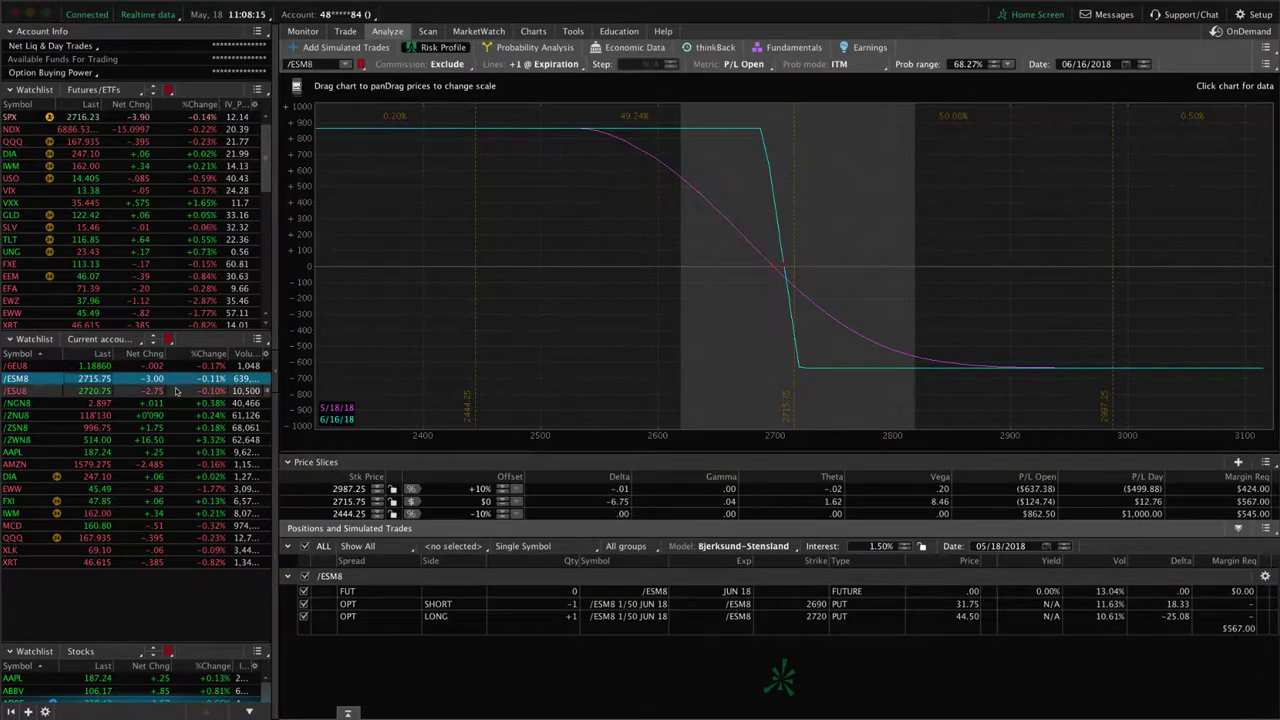
click(20, 391)
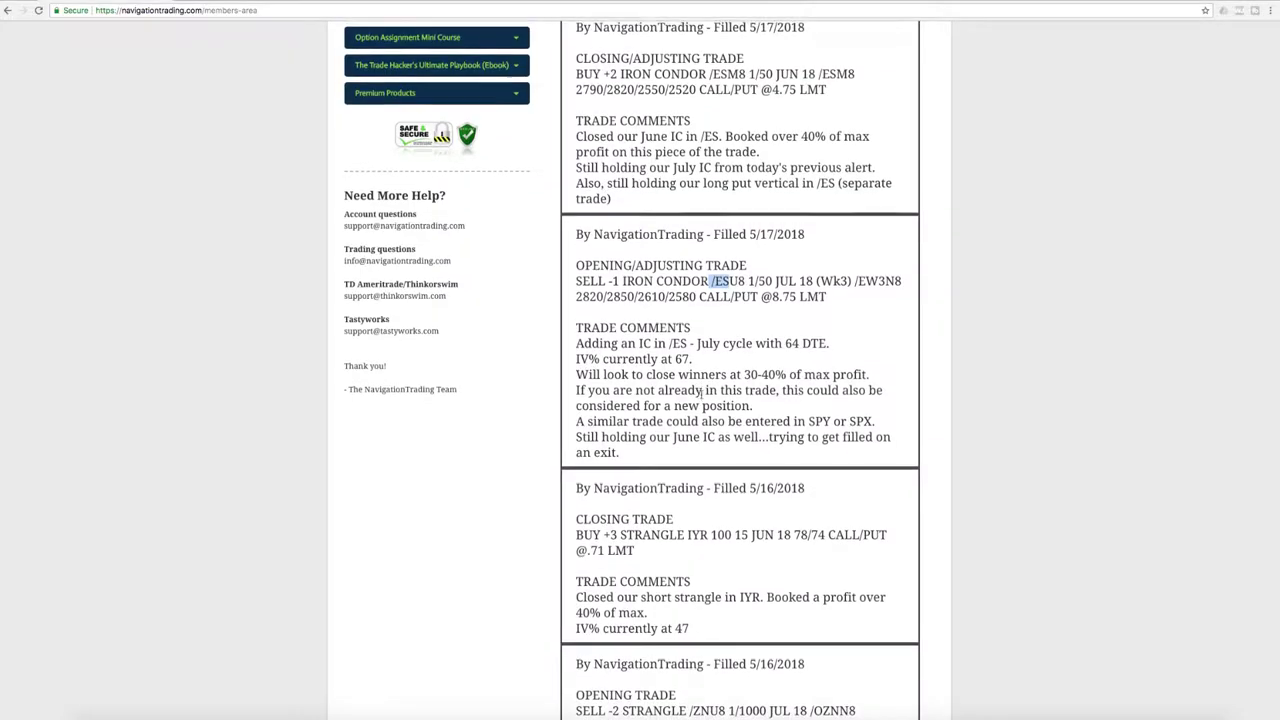
Step: Highlight "JUN 18" and "Booked over 40% of max" in the web page's /ESM8 closing alert, and view /ESM8's risk profile in thinkorswim
scroll(683, 347, up, 3)
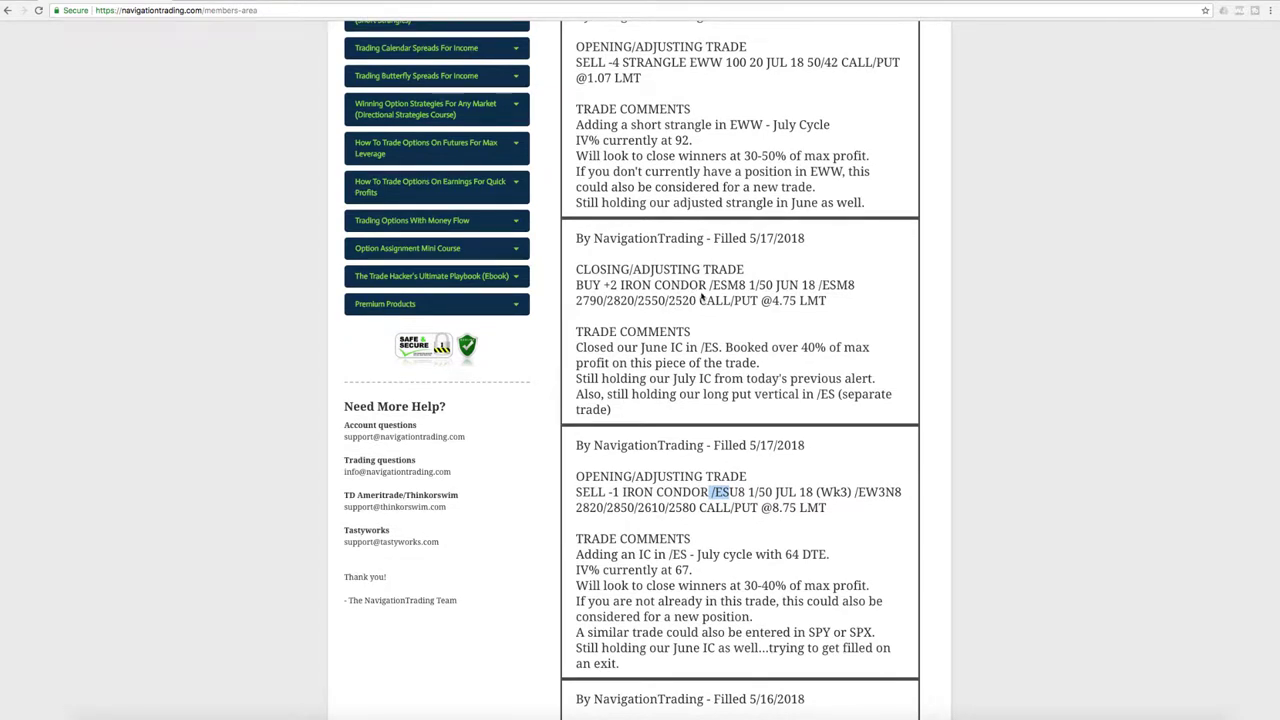
drag(775, 285, 820, 285)
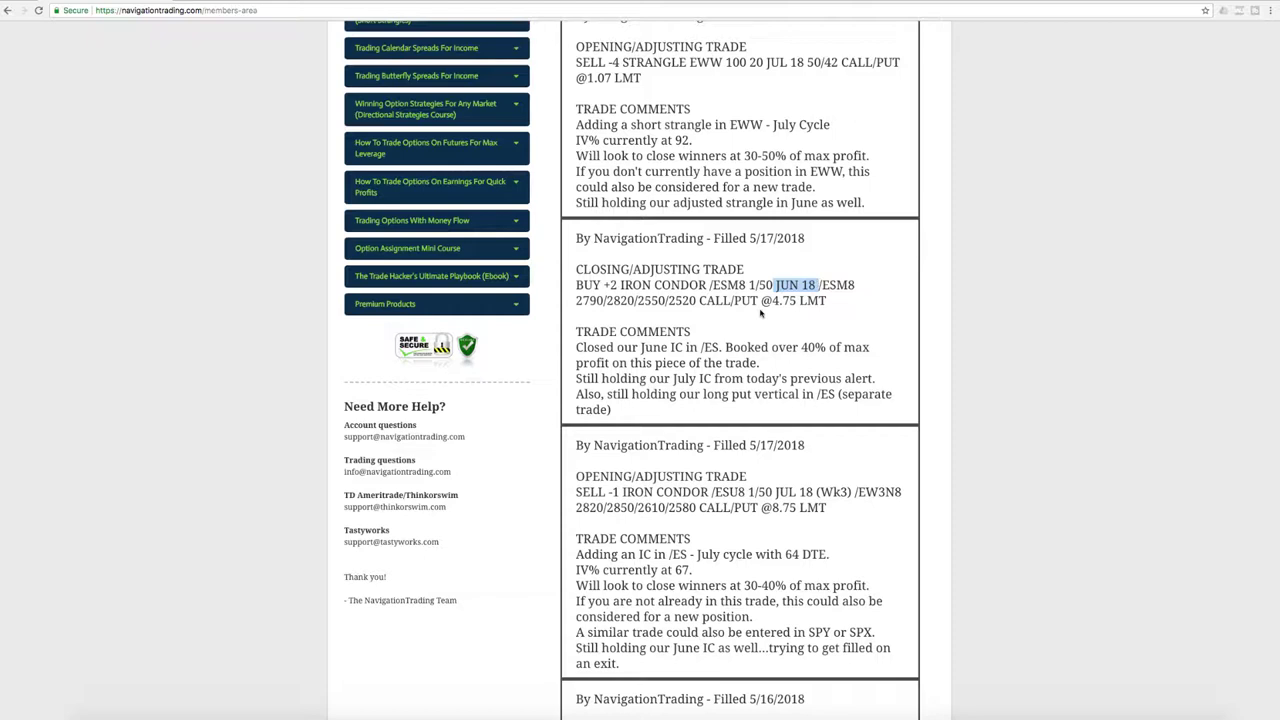
drag(726, 347, 874, 350)
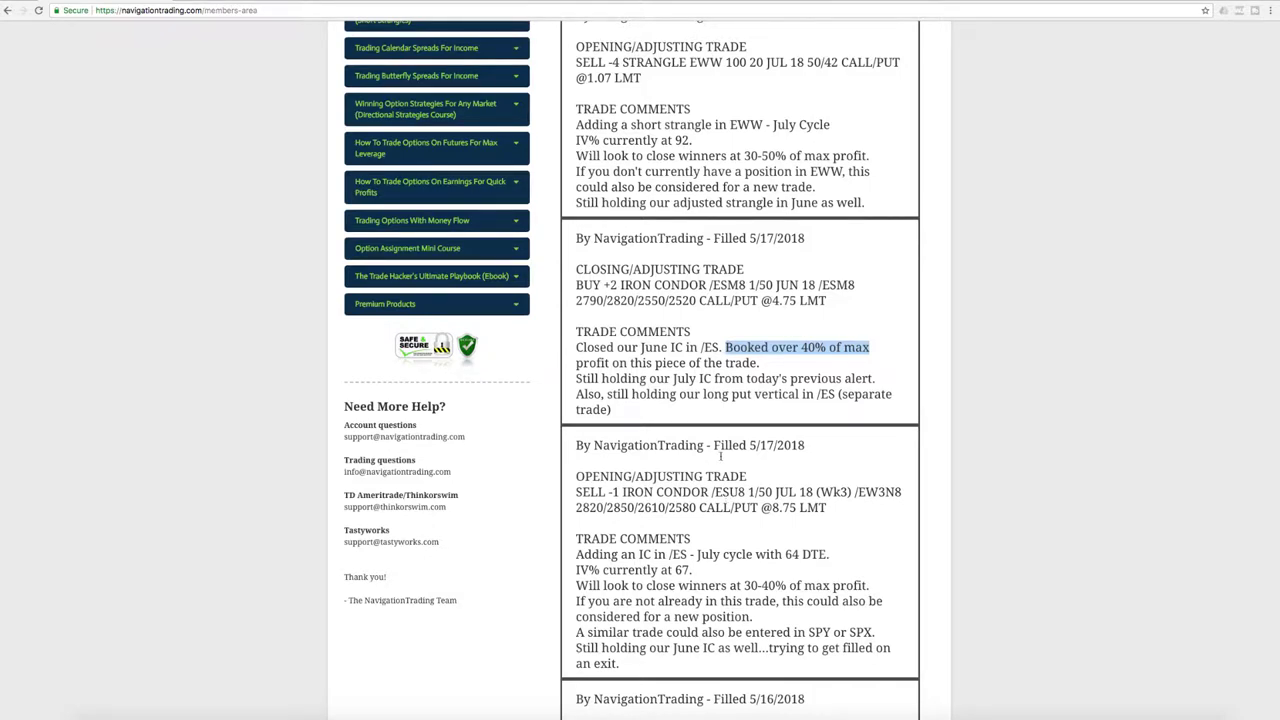
click(522, 710)
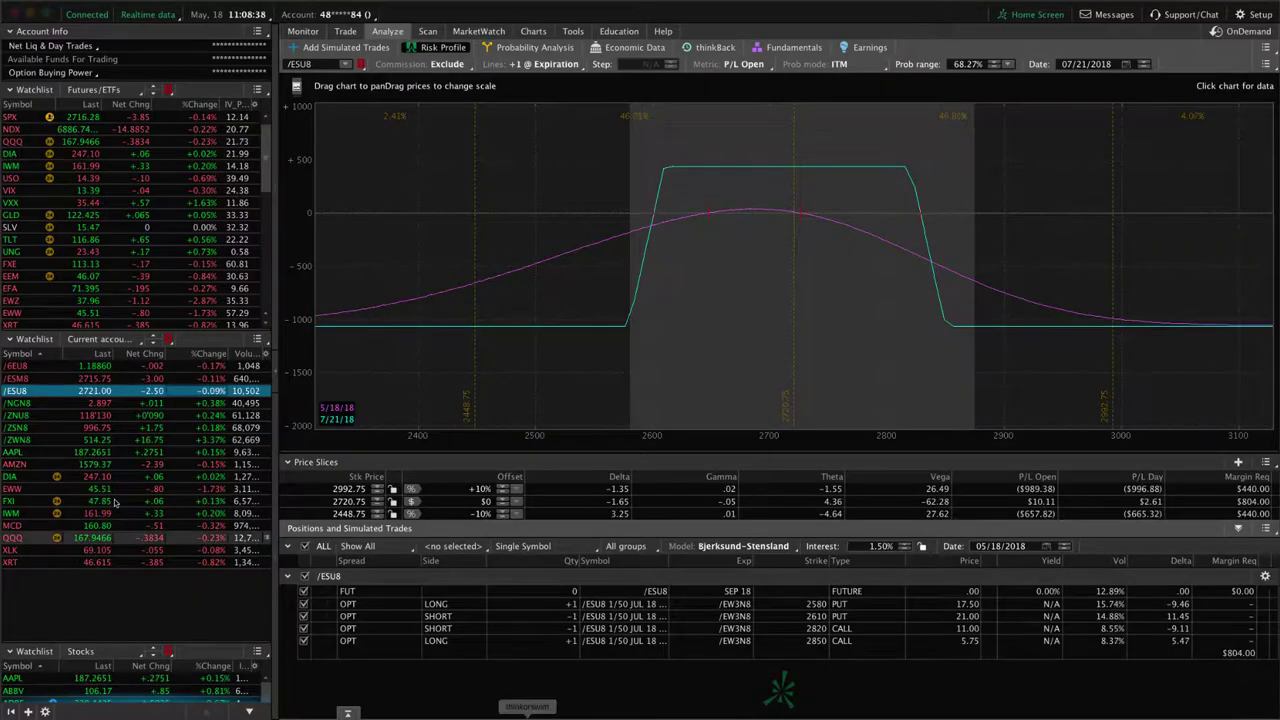
click(58, 380)
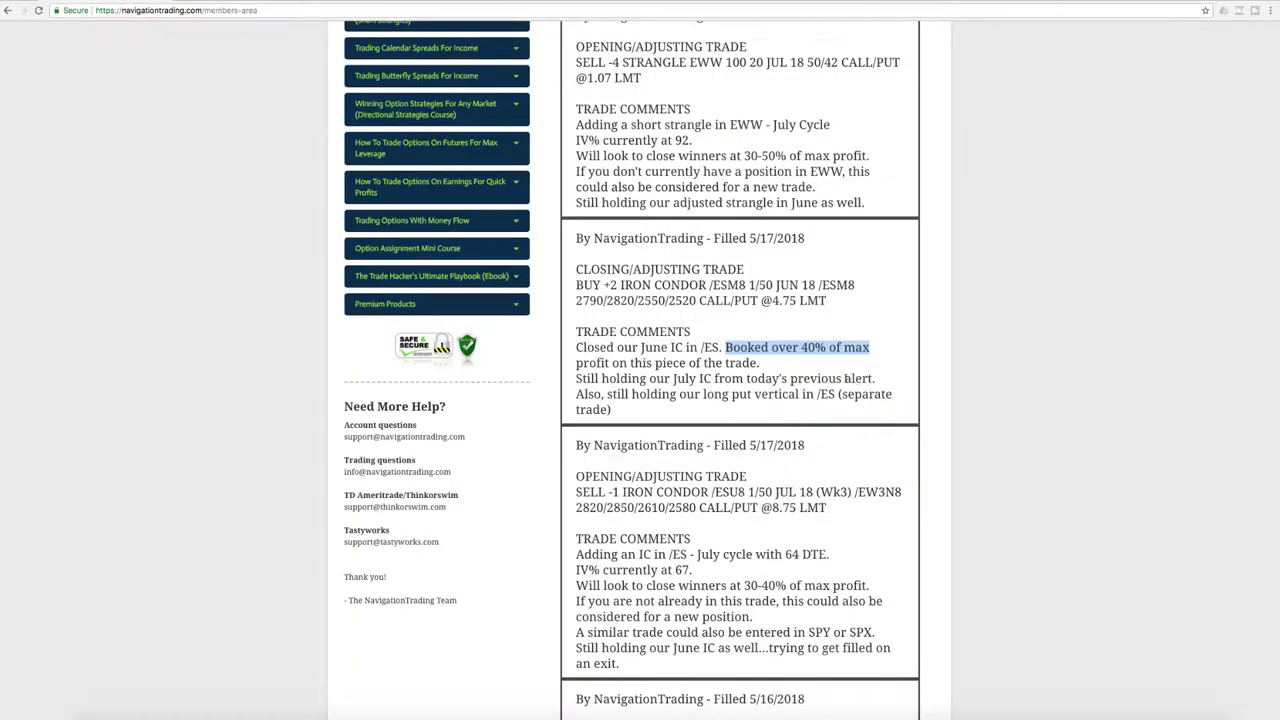
Step: On the alerts web page, find the 5/18/2018 alert for the July EWW strangle and highlight its IV% comment
scroll(848, 378, up, 5)
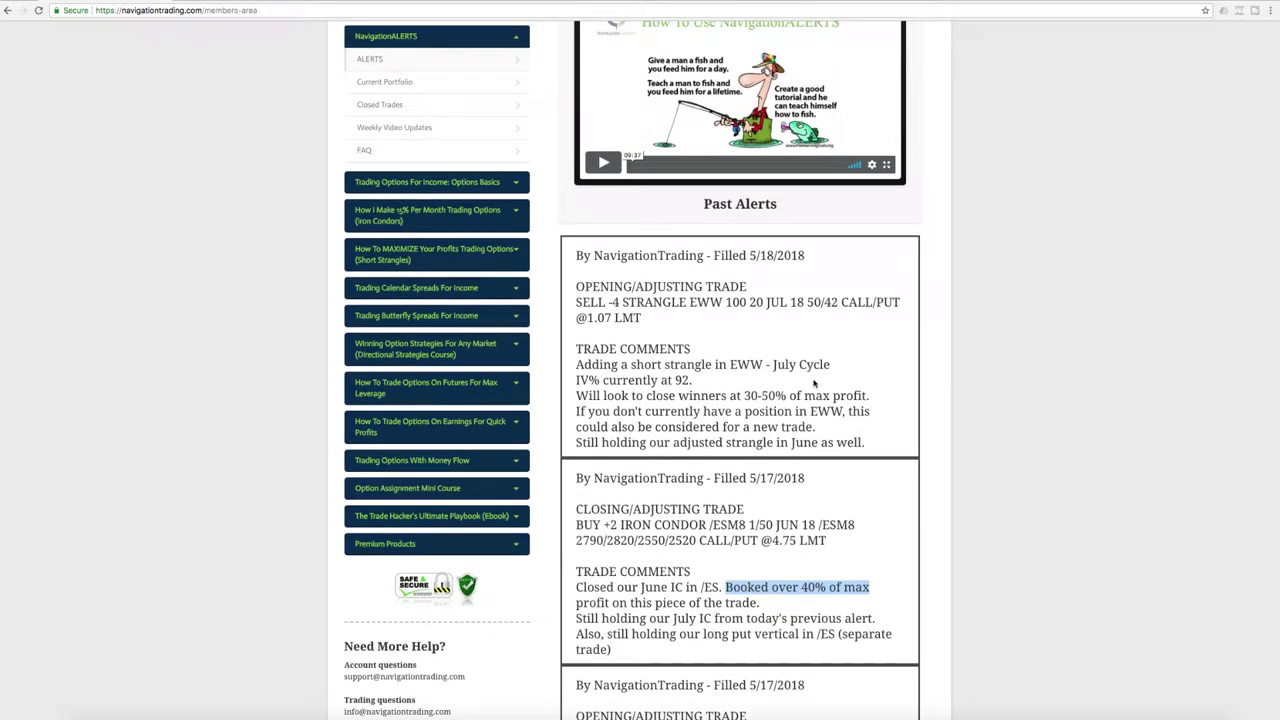
scroll(814, 383, up, 3)
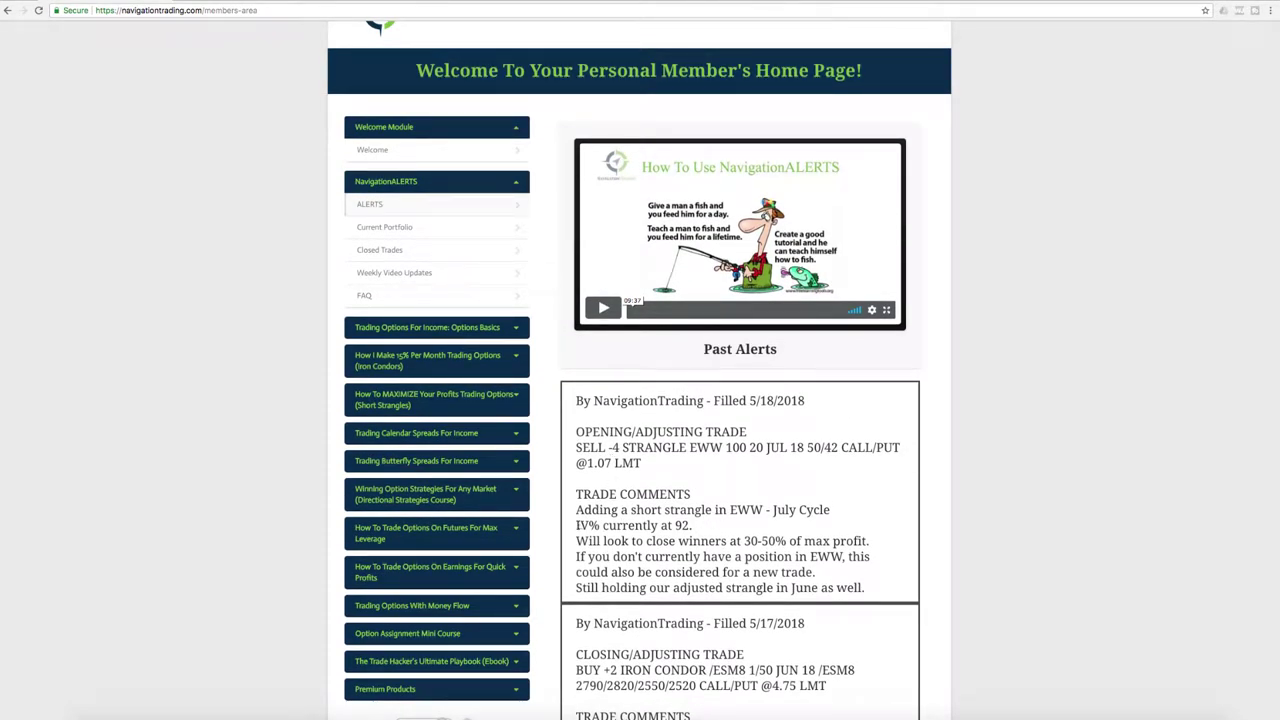
triple_click(604, 525)
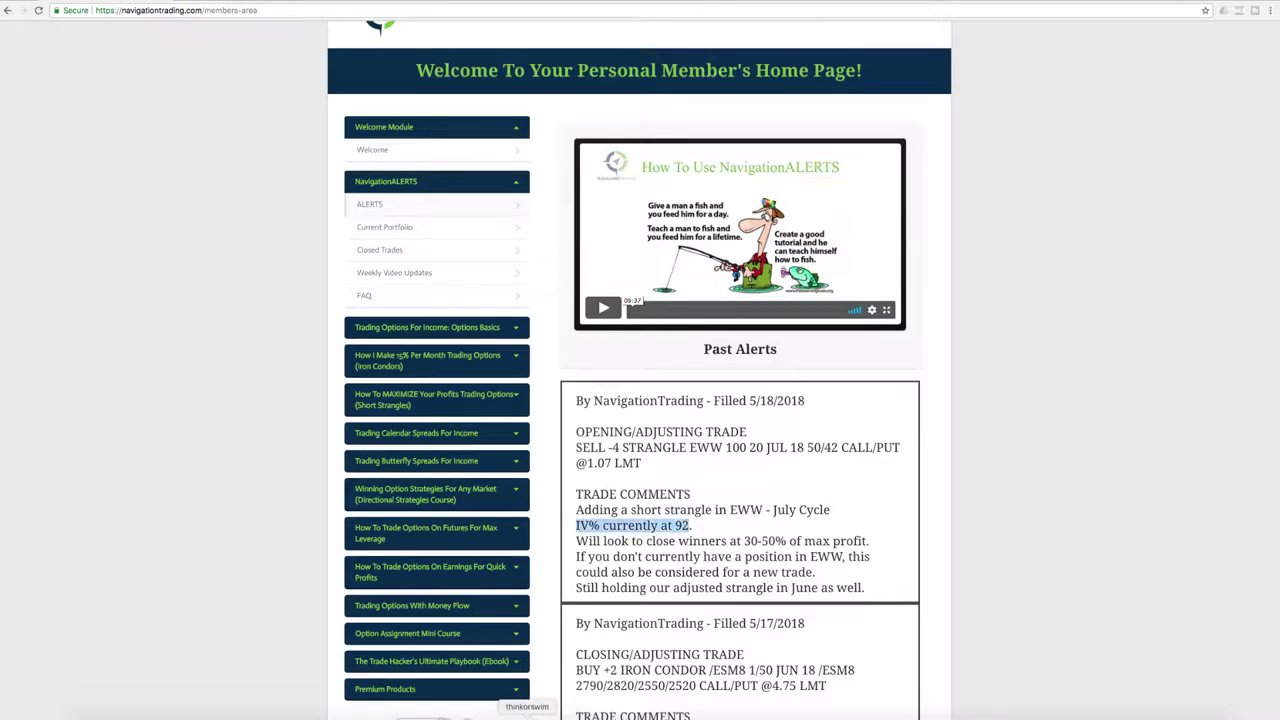
Step: Switch to thinkorswim and examine EWW's risk profile with only the 15 JUN 18 47 put and 48 call included and a 45.50 price slice
click(527, 714)
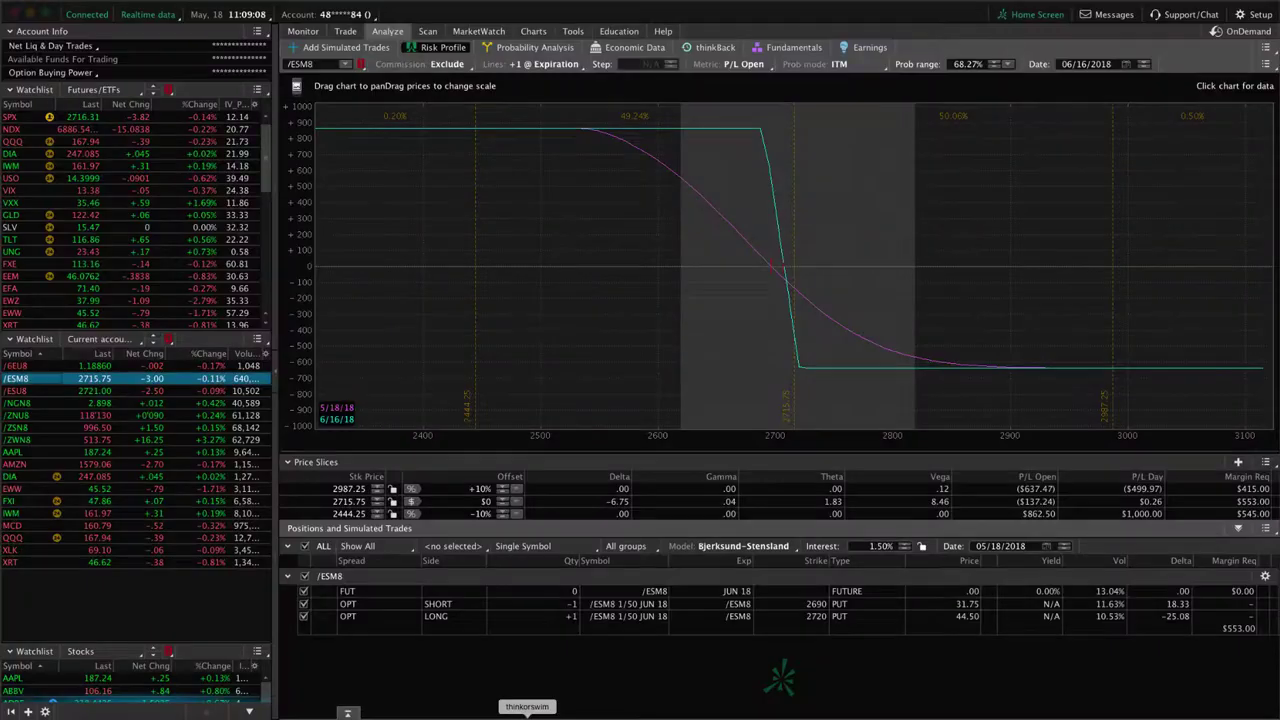
click(120, 490)
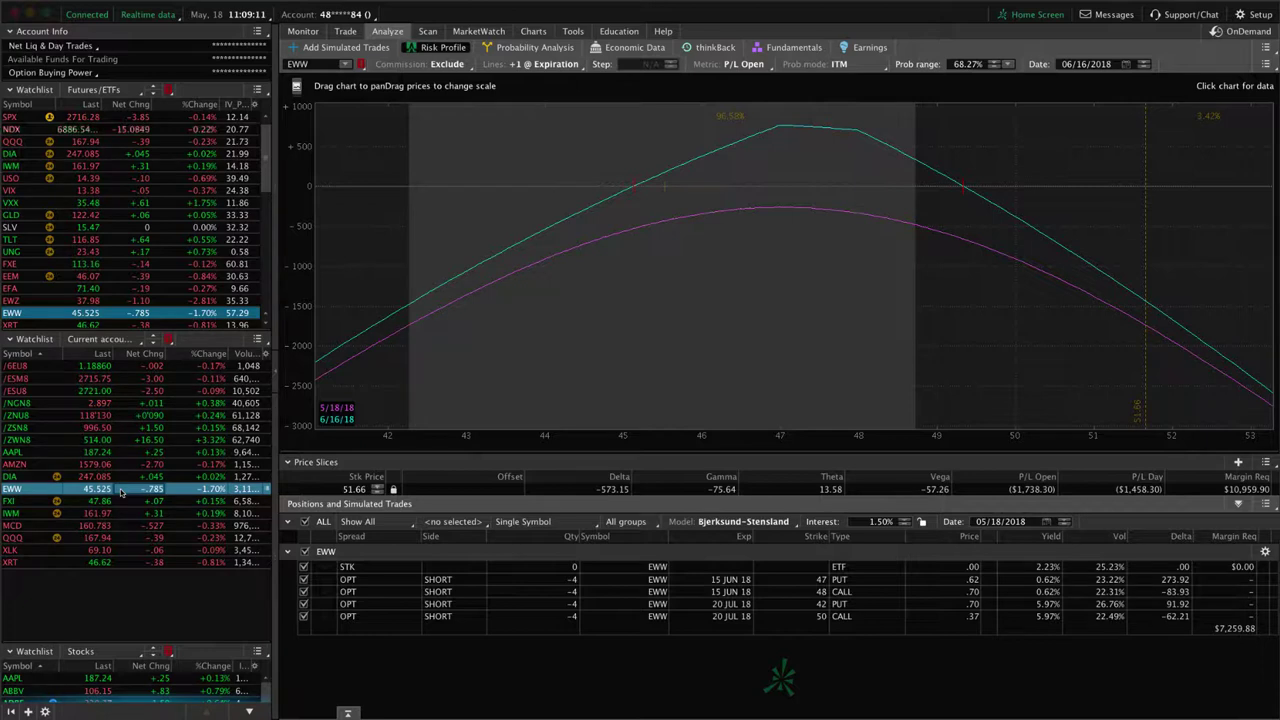
click(304, 604)
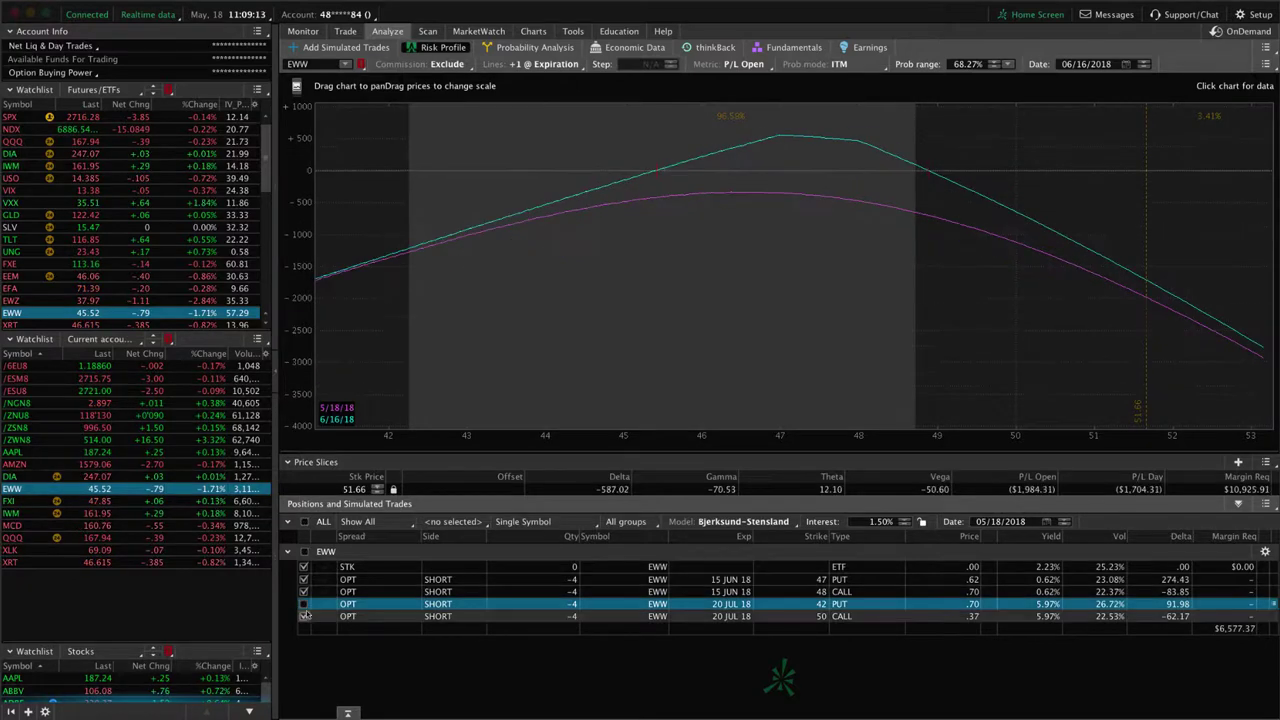
click(304, 616)
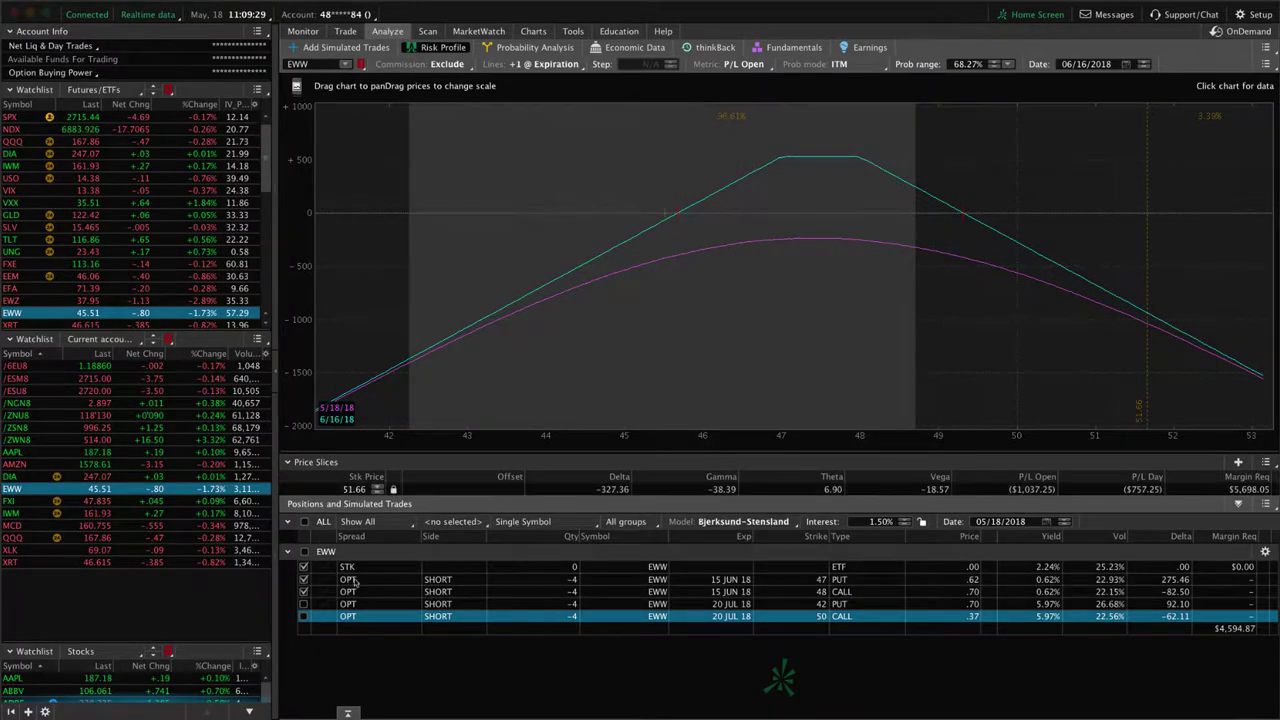
click(304, 580)
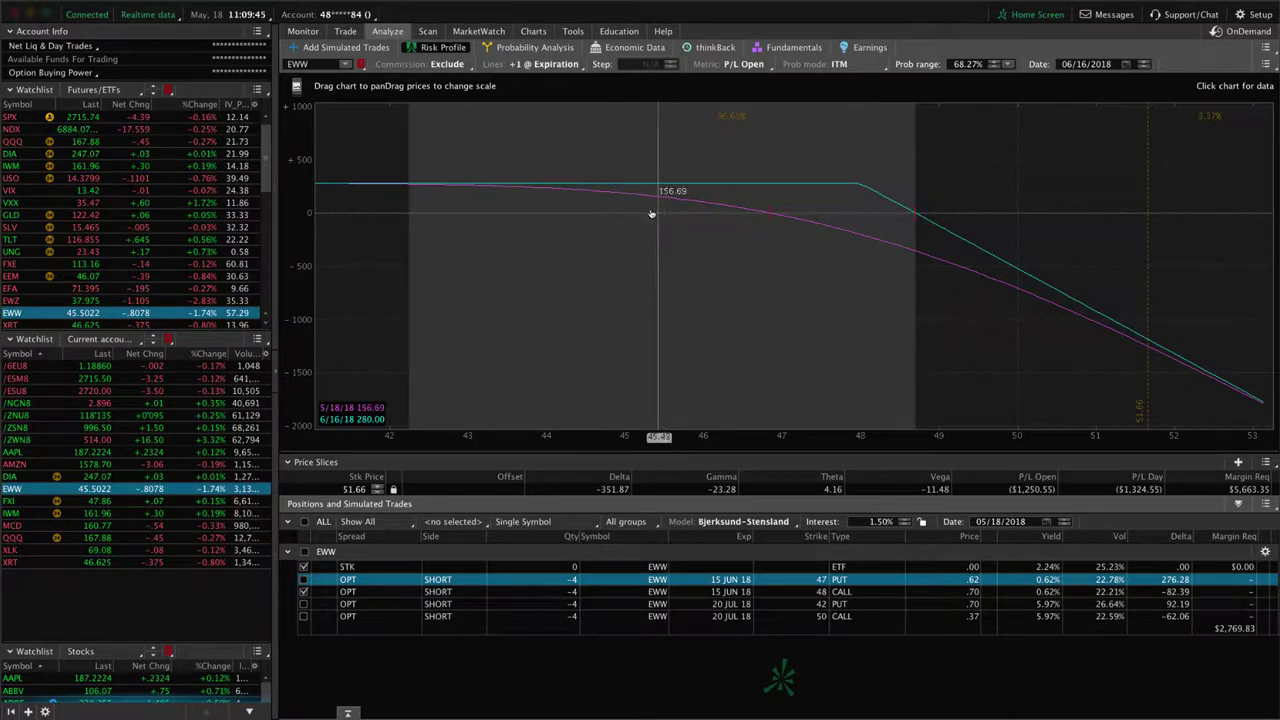
click(665, 325)
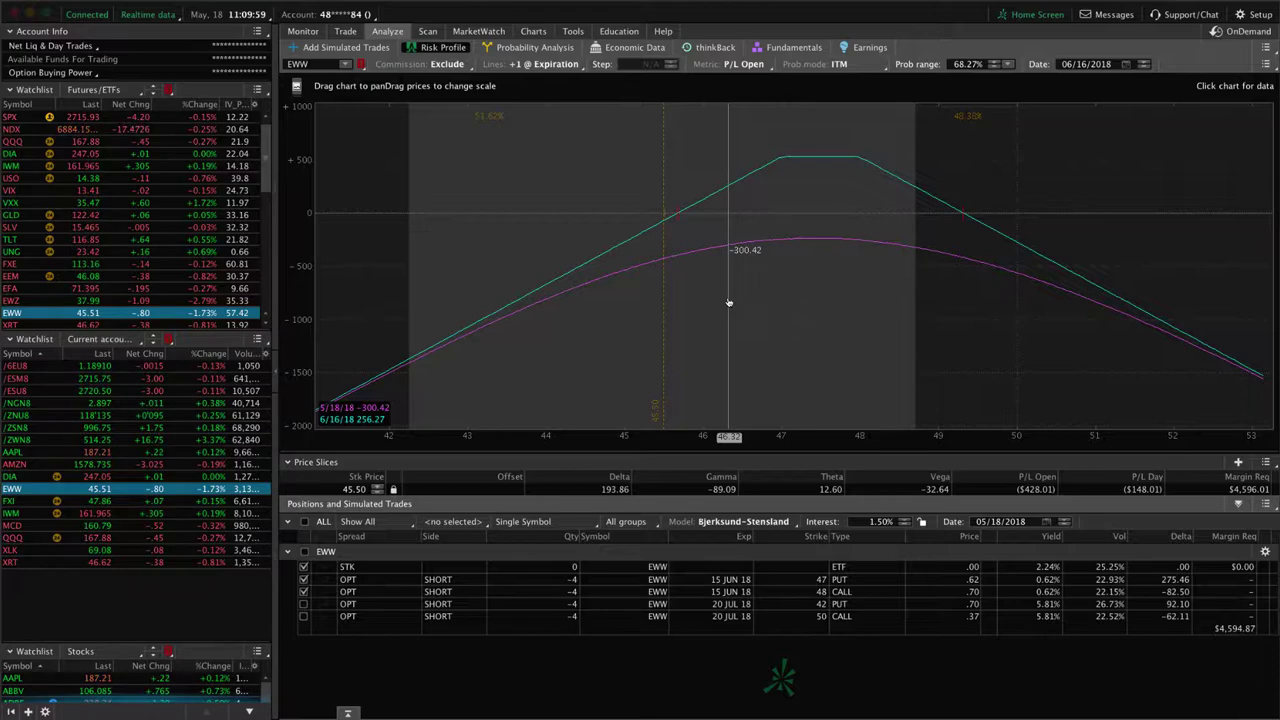
Step: Review the expiration cycles in EWW's option chain with the 20 JUL 18 series collapsed, and return to the risk profile
click(345, 31)
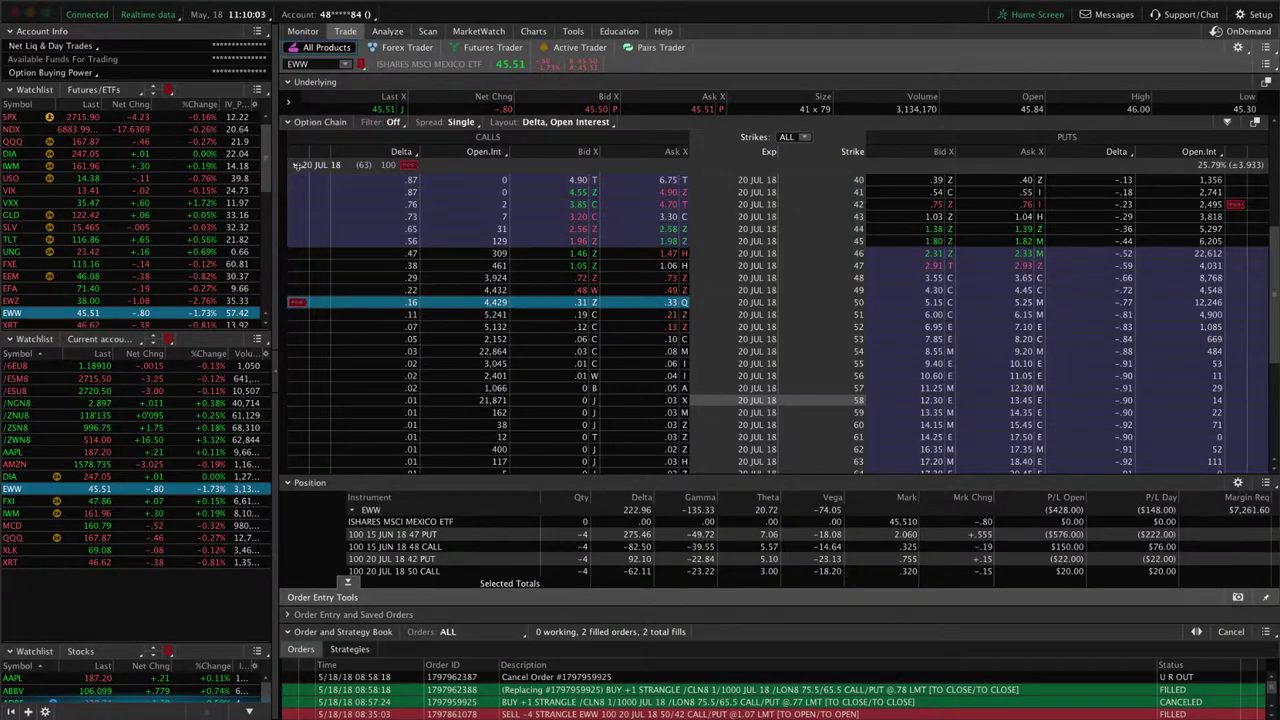
click(296, 164)
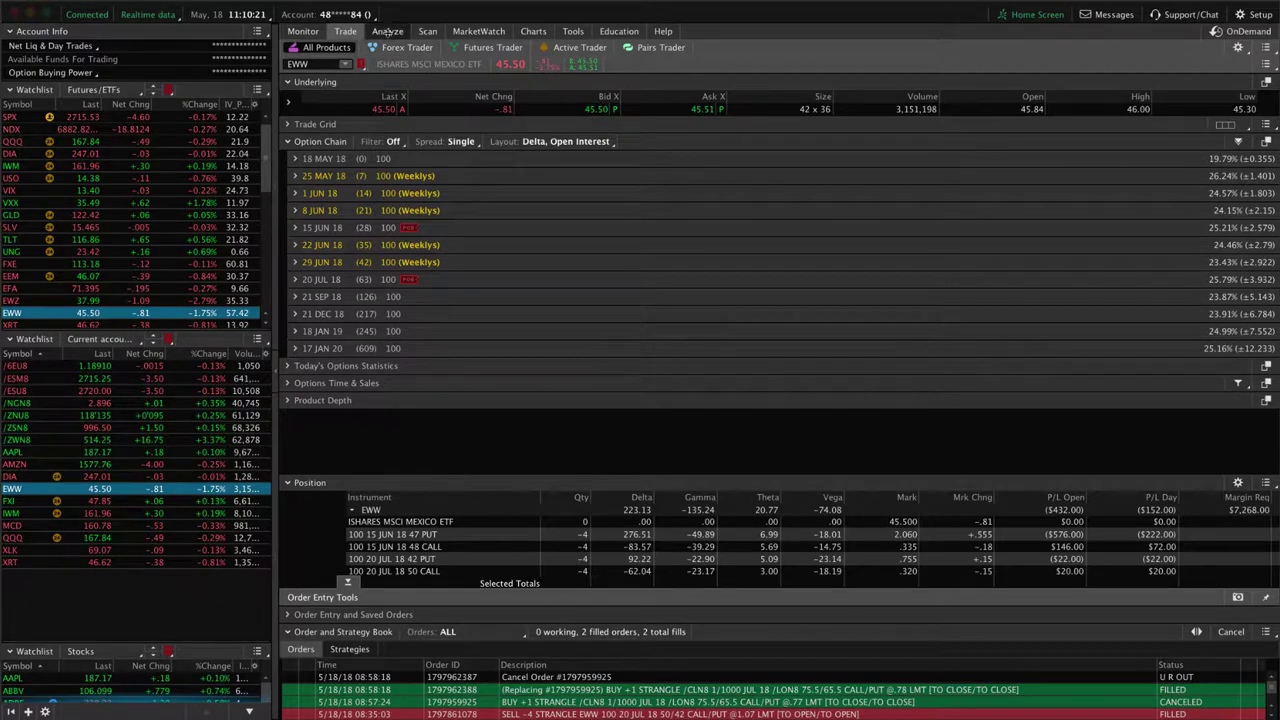
click(388, 31)
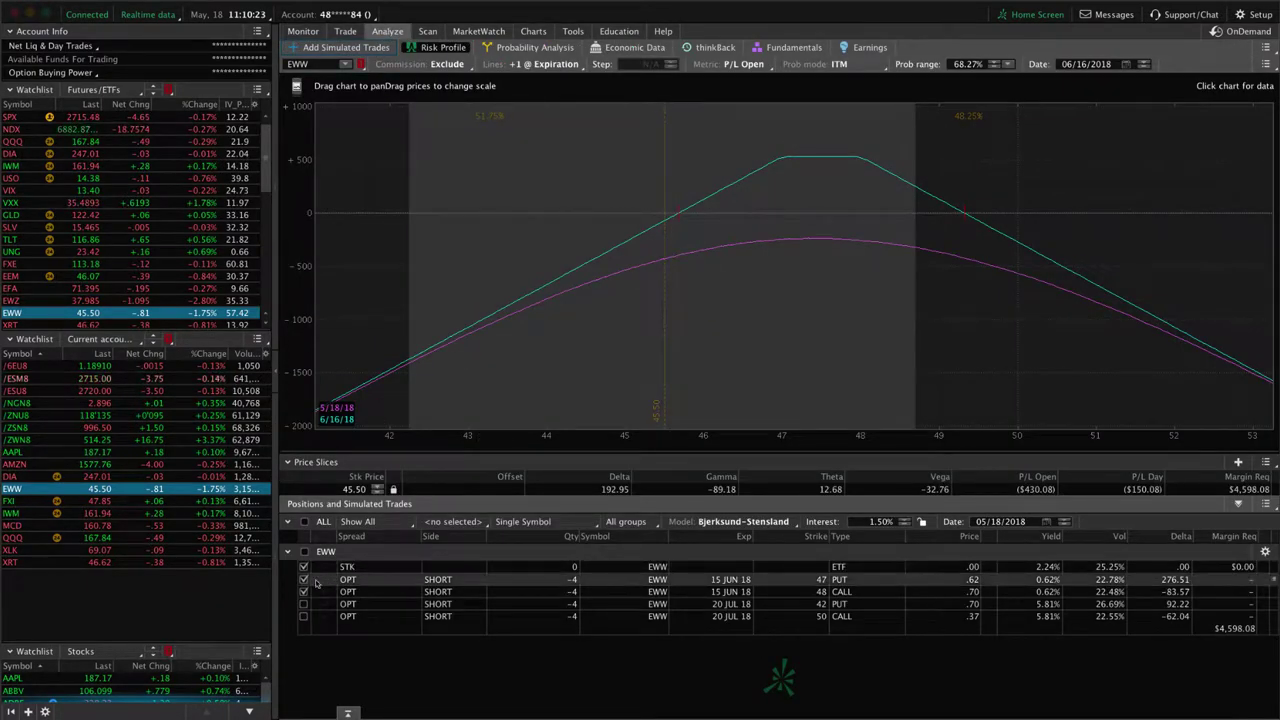
Step: Examine EWW's risk profile with only the 20 JUL 18 42 put and 50 call included, and recheck the expirations in its option chain
click(304, 579)
click(304, 591)
click(304, 604)
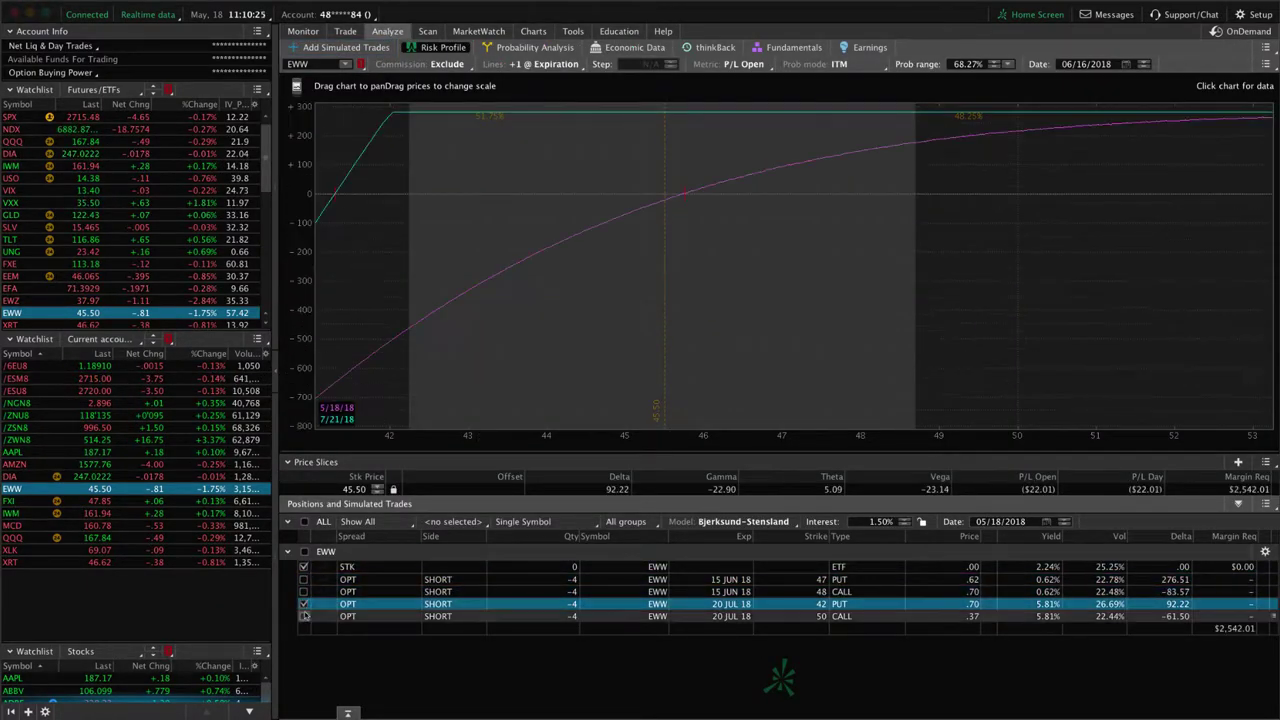
click(304, 616)
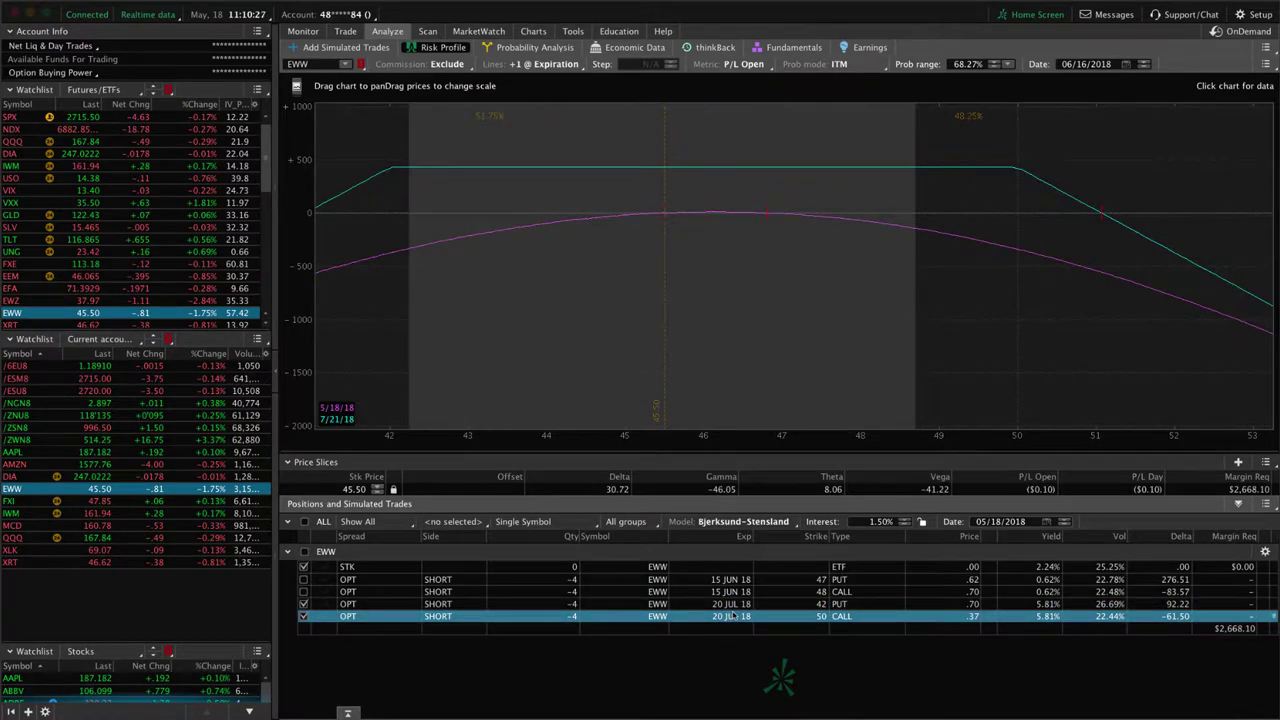
scroll(740, 406, down, 2)
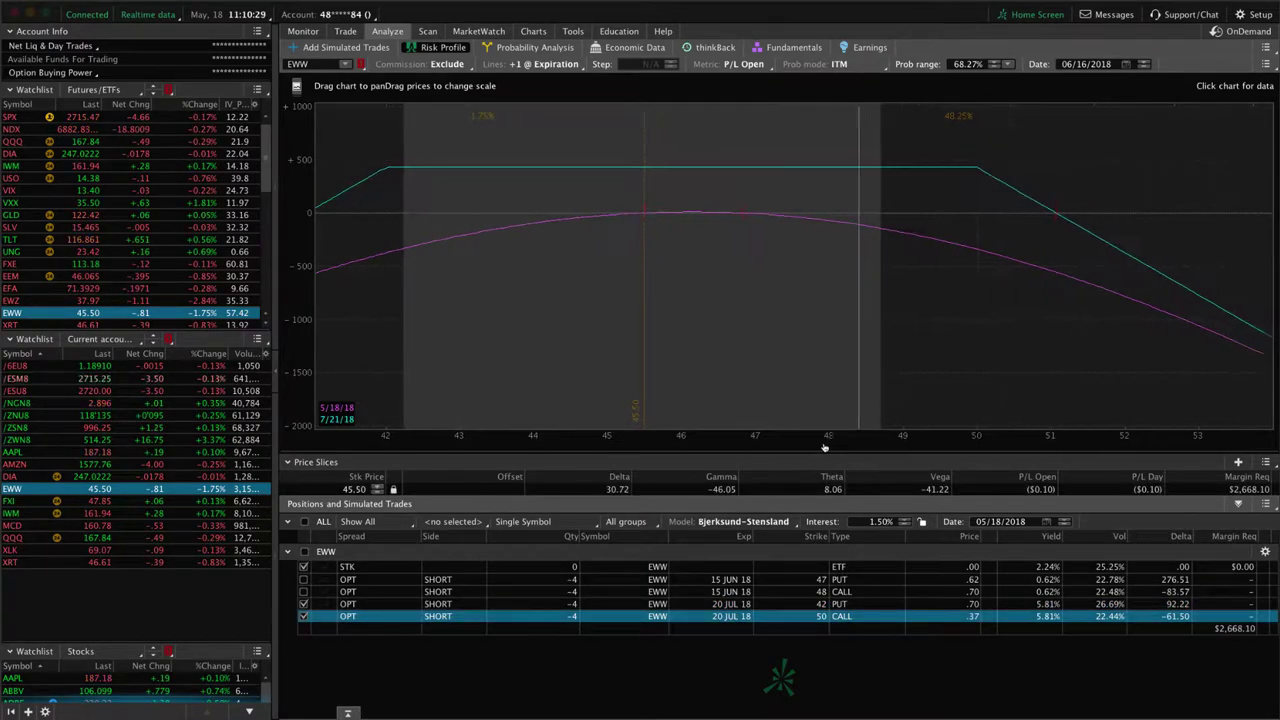
drag(740, 406, 920, 393)
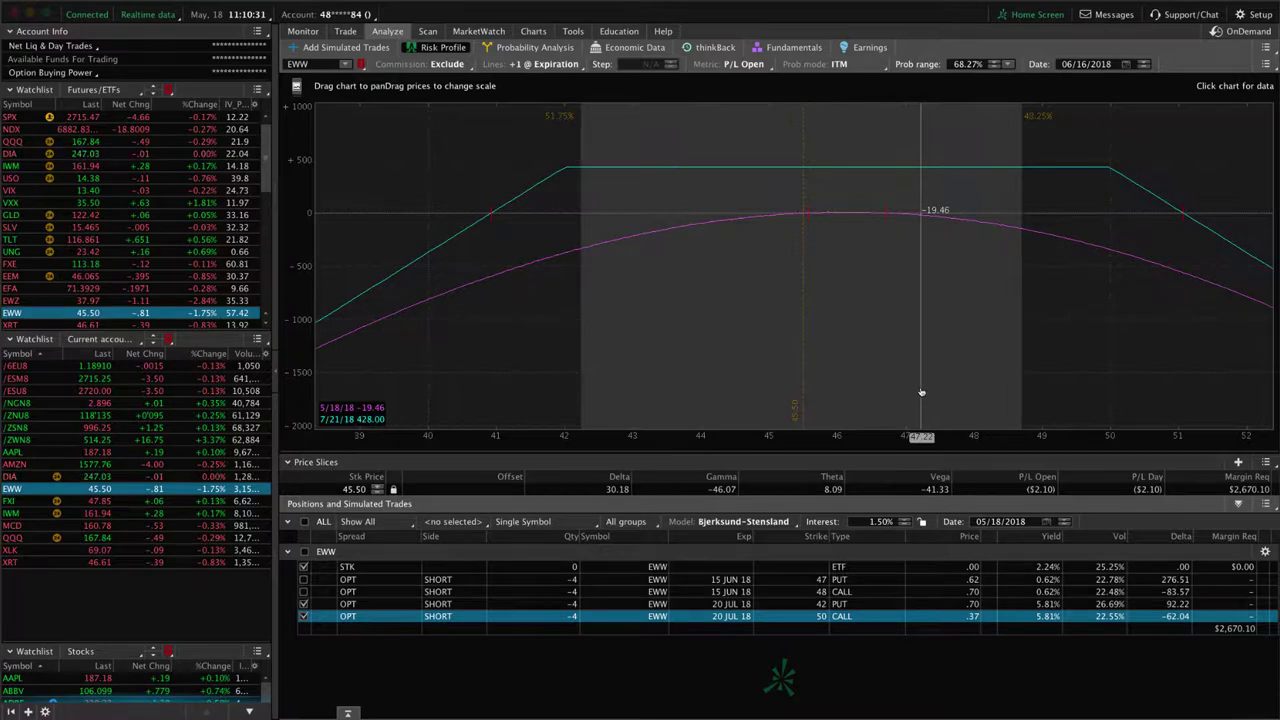
click(348, 32)
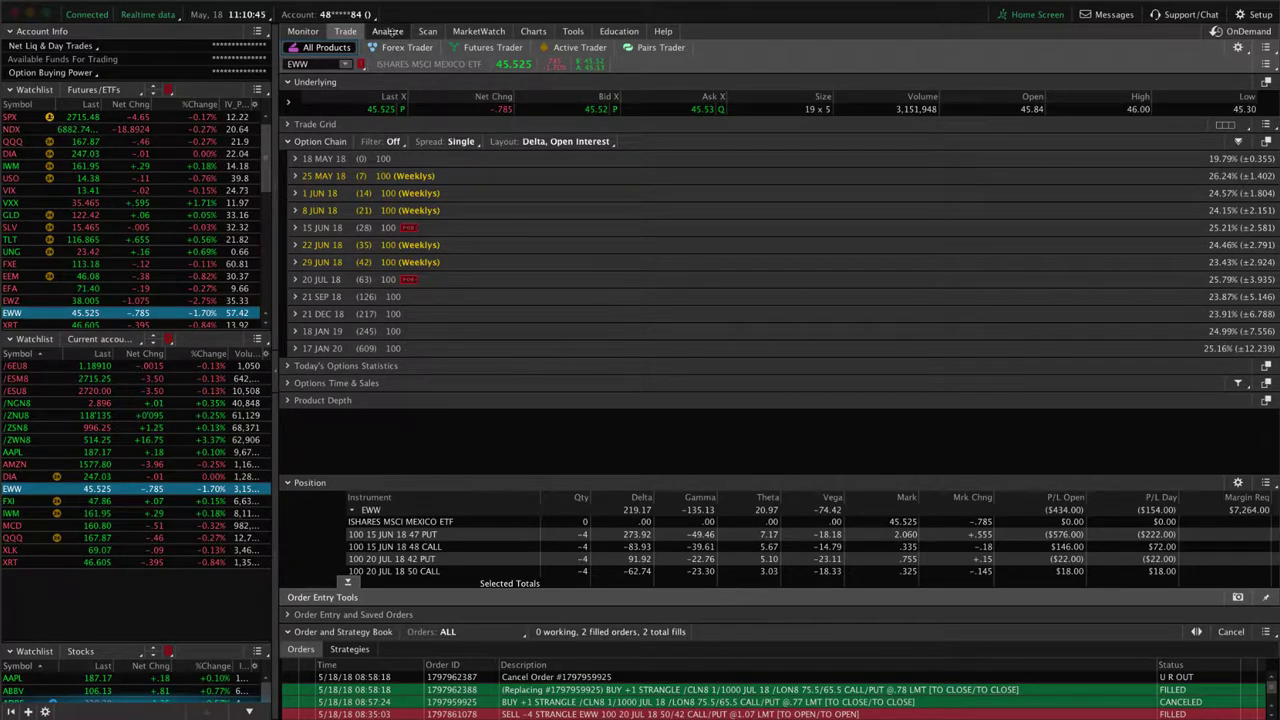
click(387, 31)
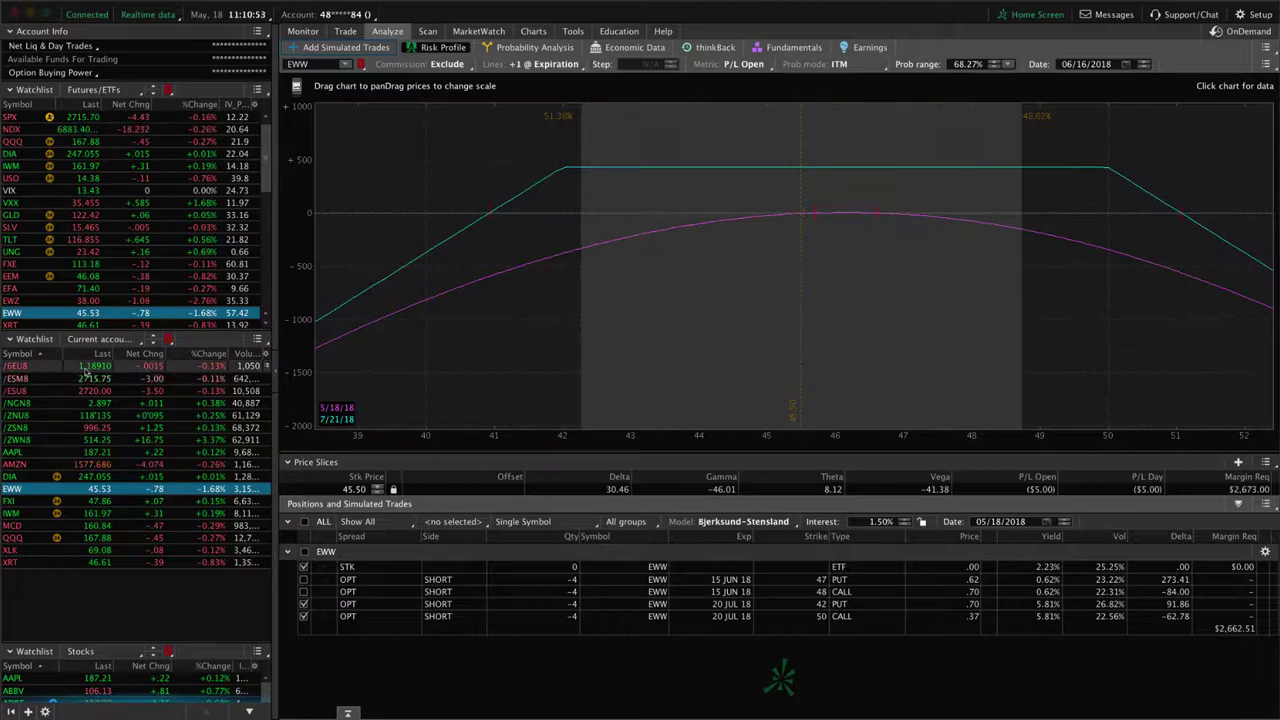
Step: Examine the risk profiles of the /NGN8, /ZSN8 and /ZWN8 futures option positions in the current account watchlist
click(47, 402)
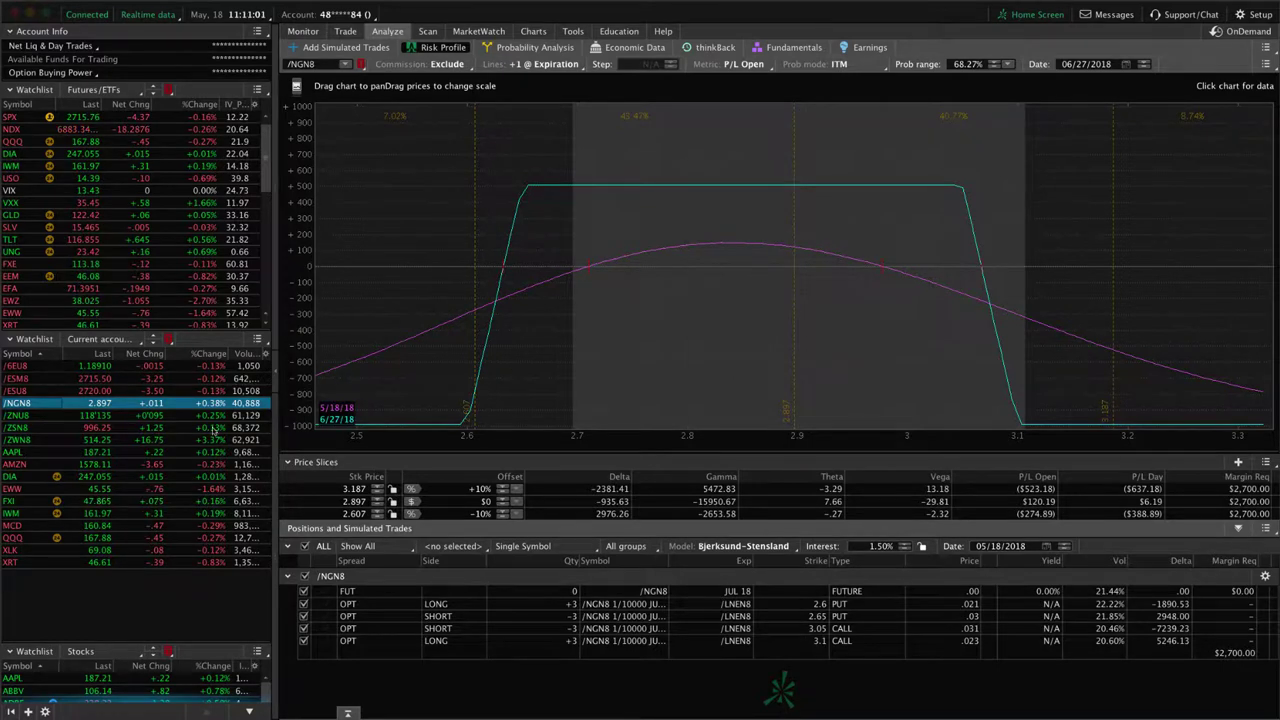
click(32, 428)
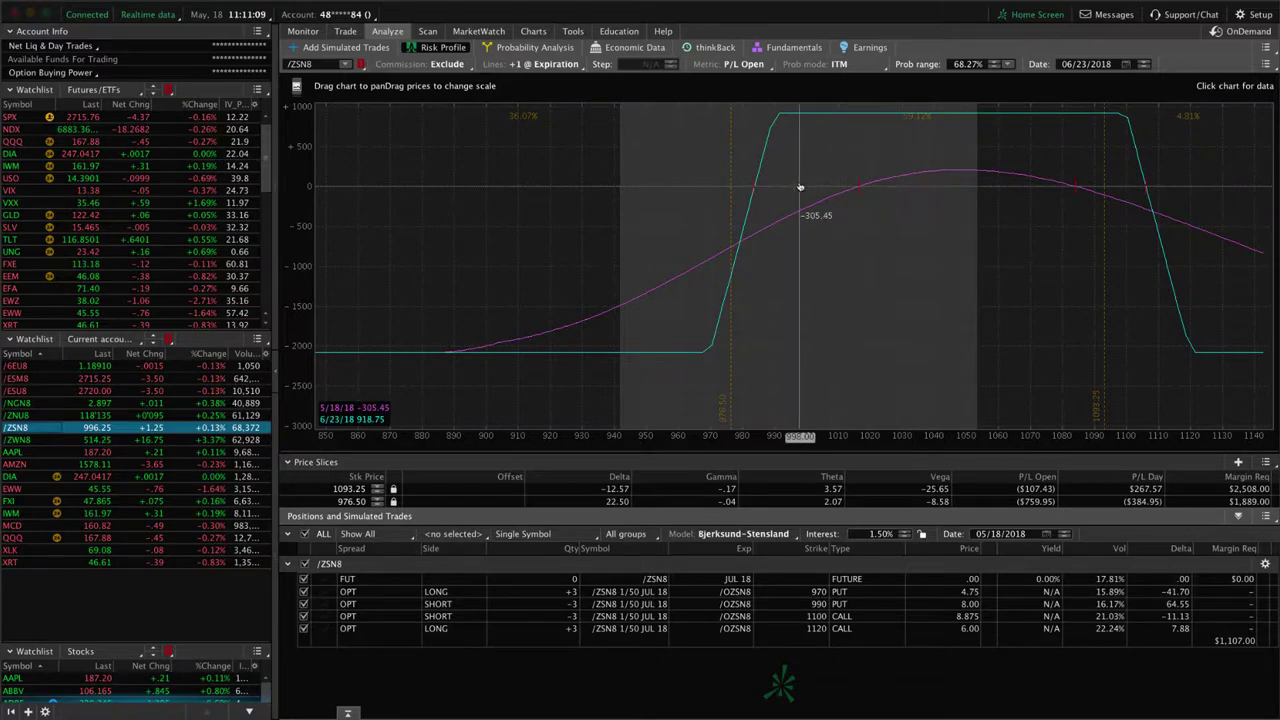
click(952, 180)
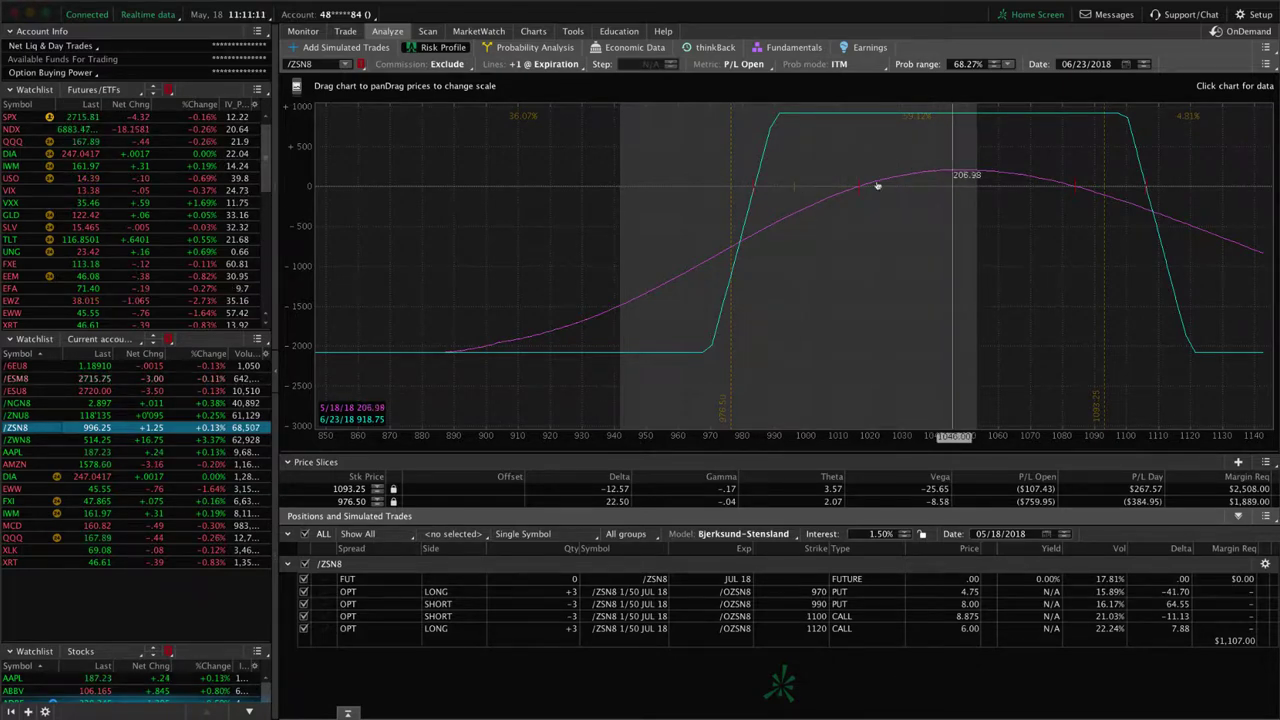
click(178, 441)
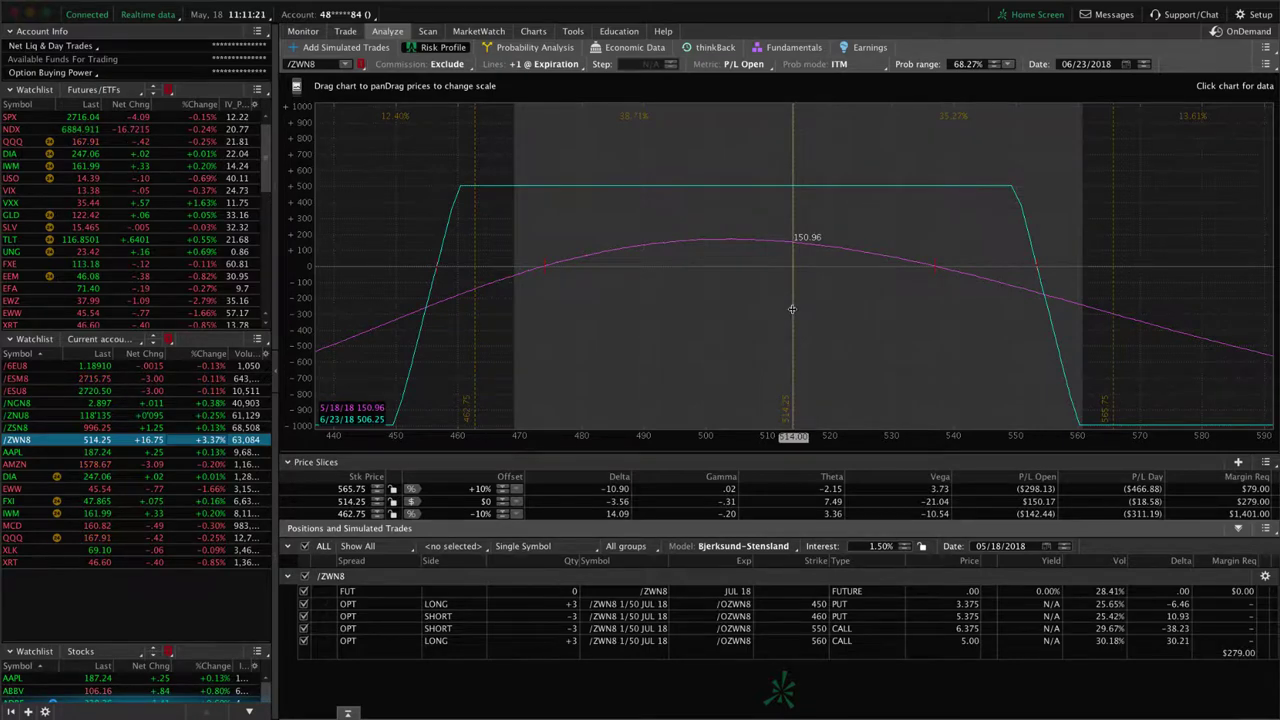
Step: Examine the risk profiles of the AAPL, DIA, FXI and IWM positions in the current account watchlist
click(207, 454)
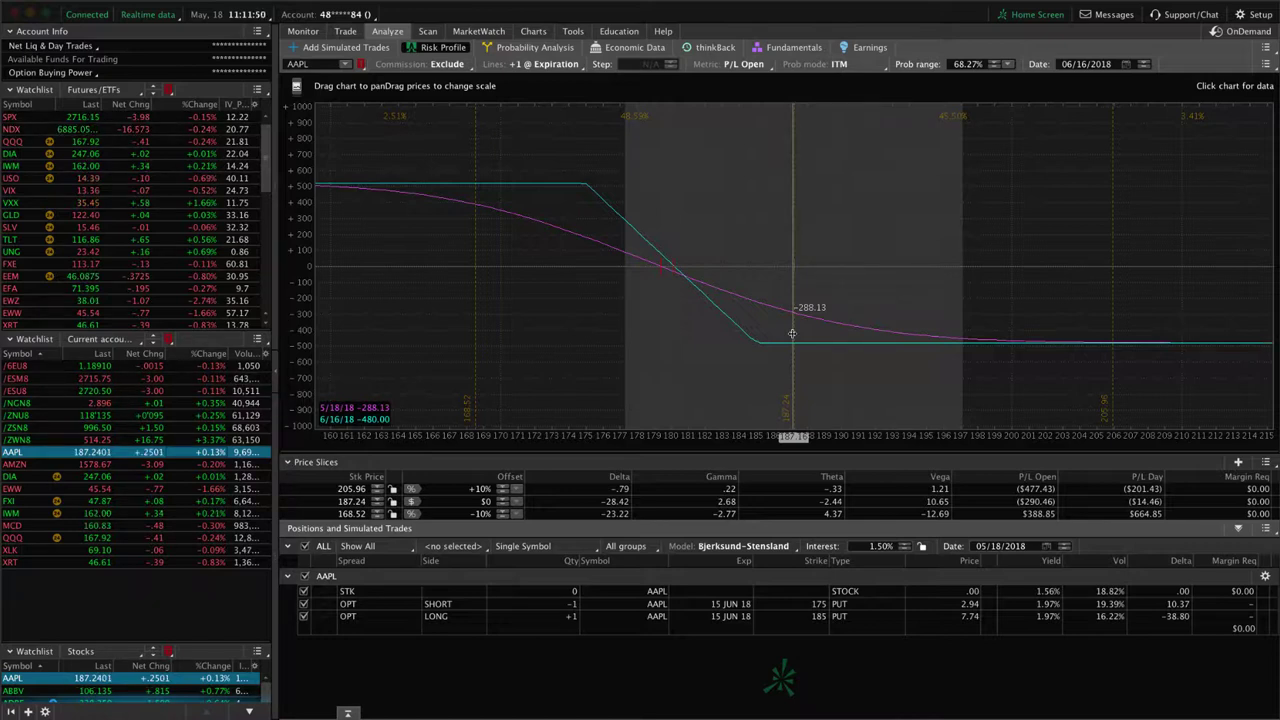
click(218, 478)
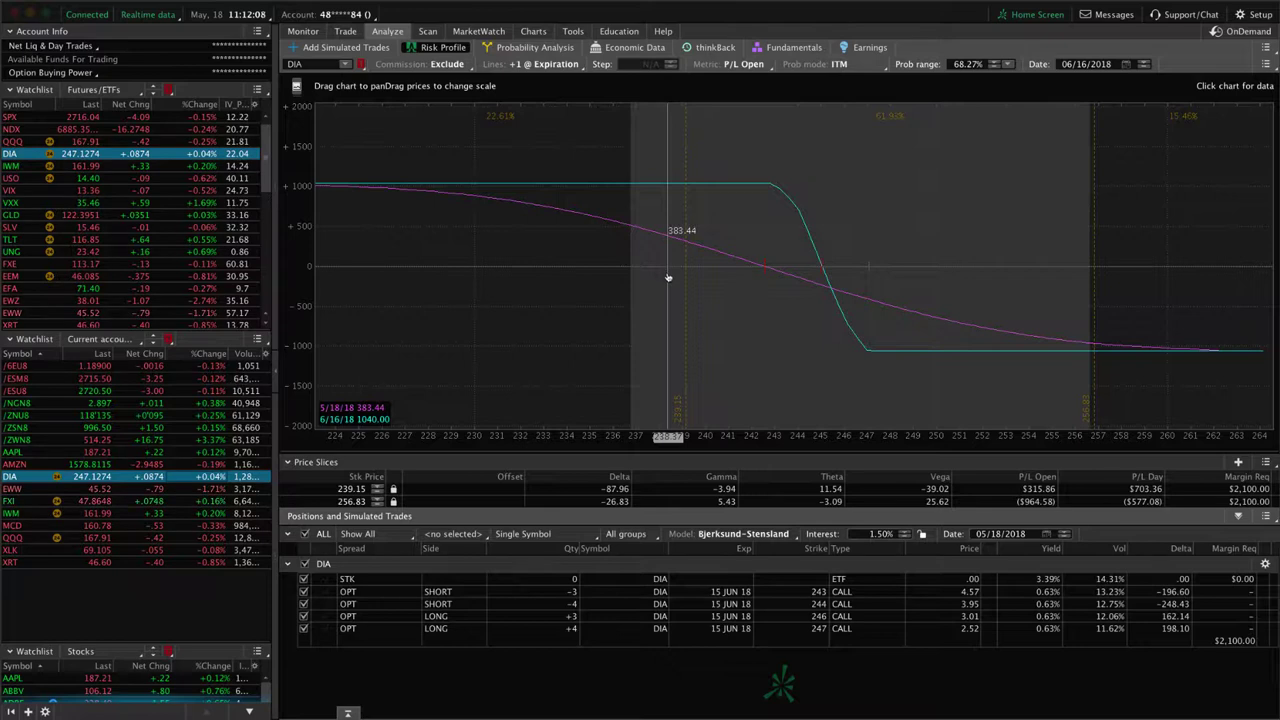
click(225, 503)
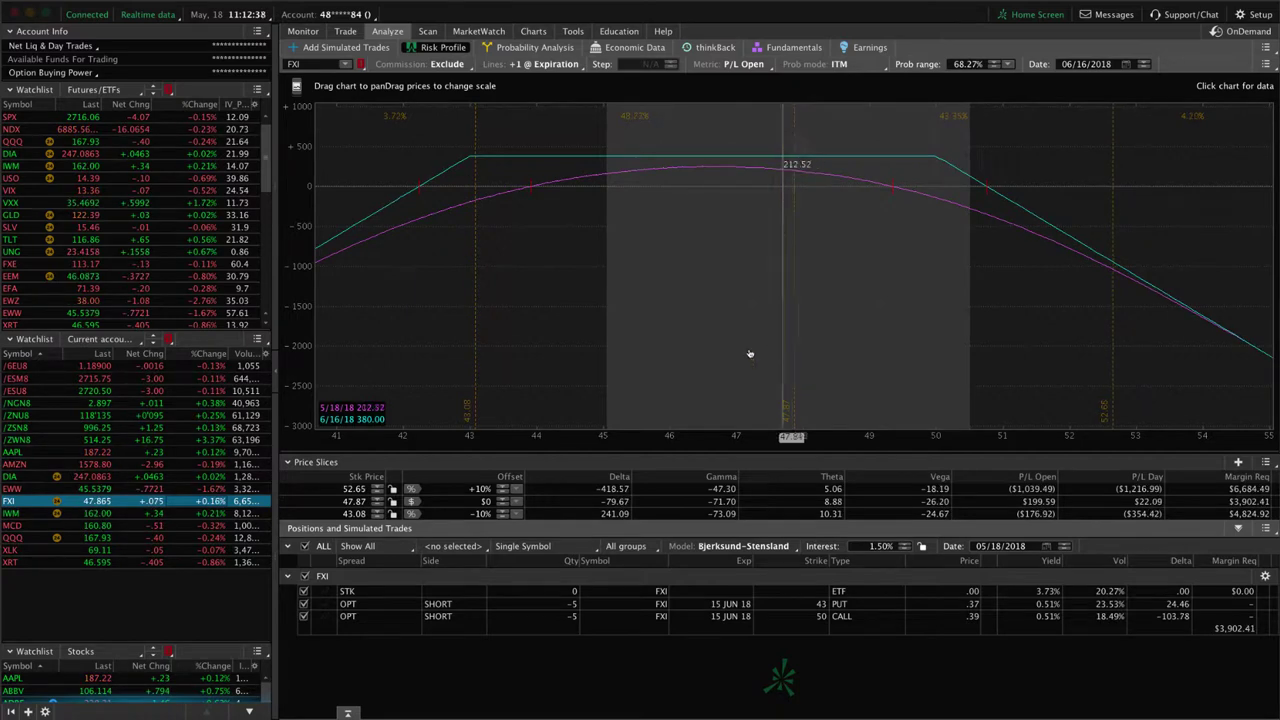
click(219, 515)
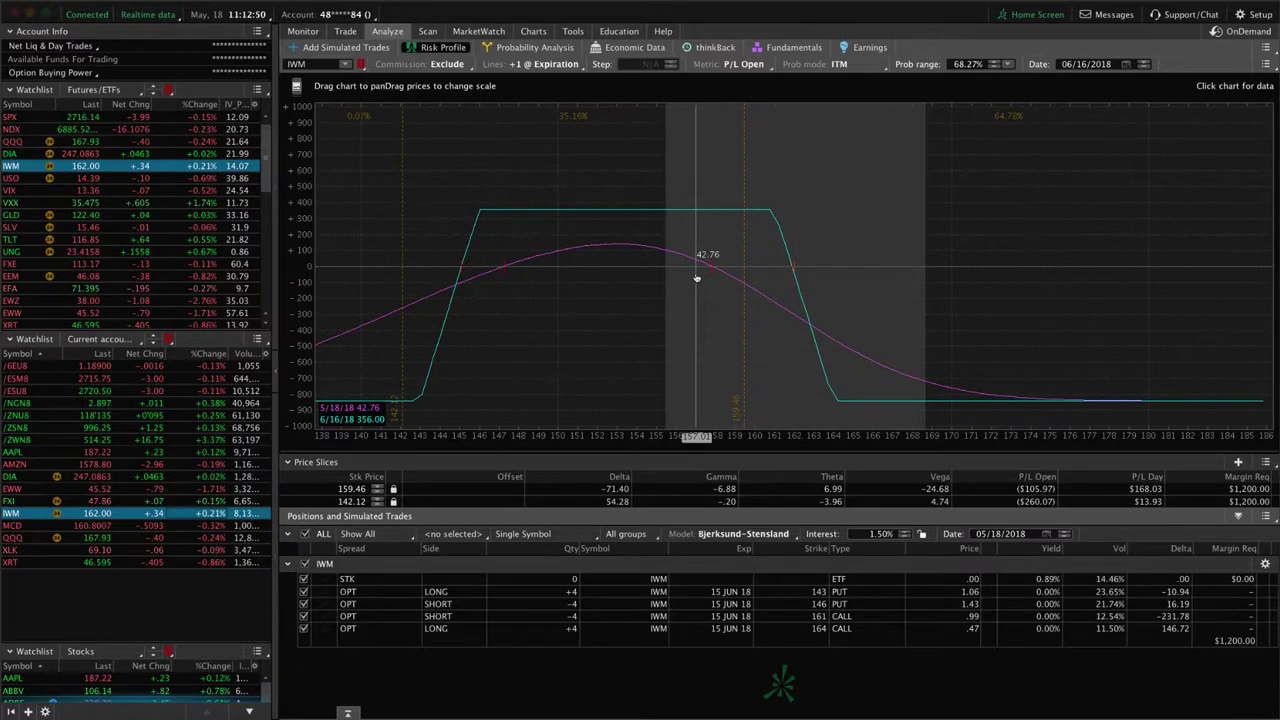
Step: Examine the risk profiles of the MCD, XLK and XRT positions in the current account watchlist
click(214, 527)
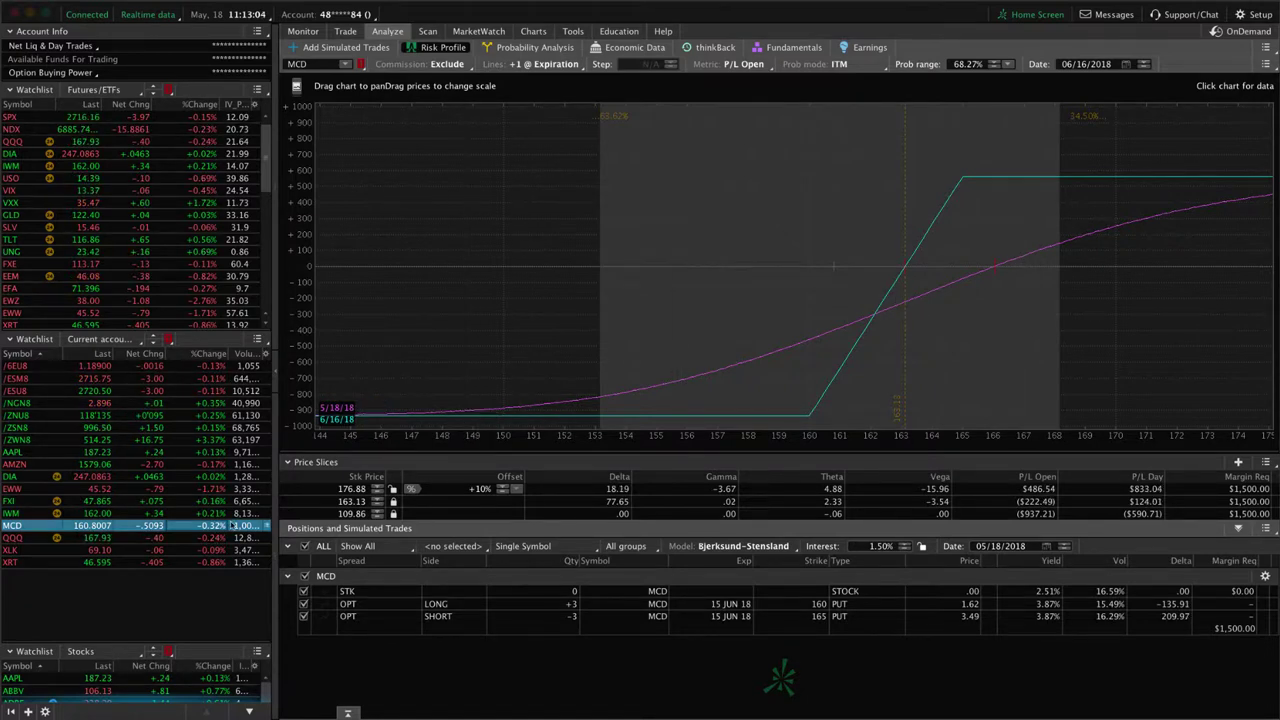
click(216, 553)
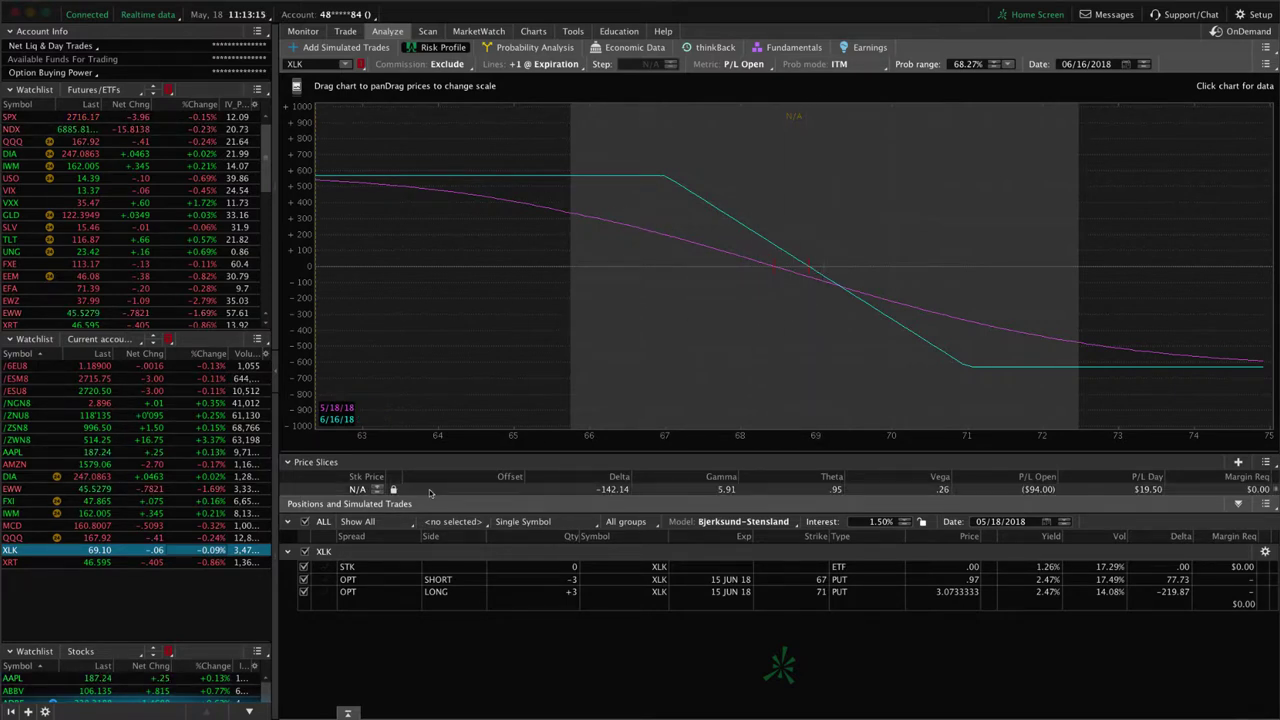
click(212, 563)
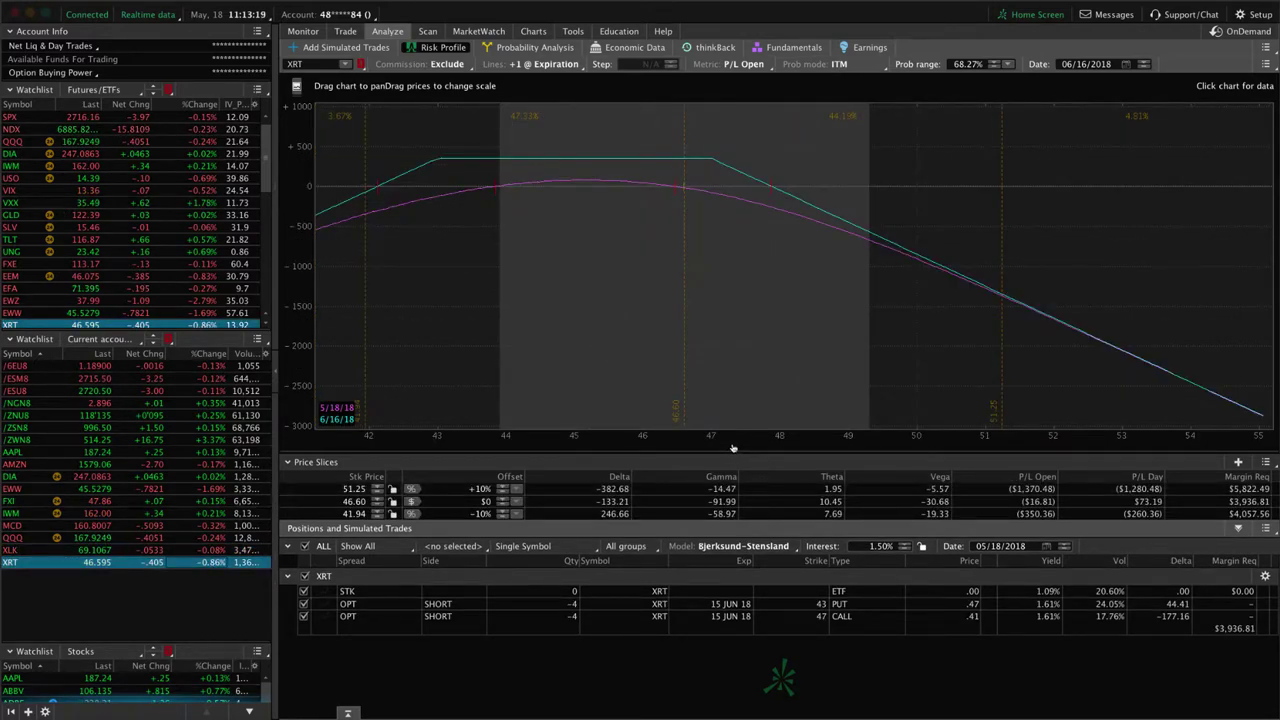
scroll(970, 424, up, 3)
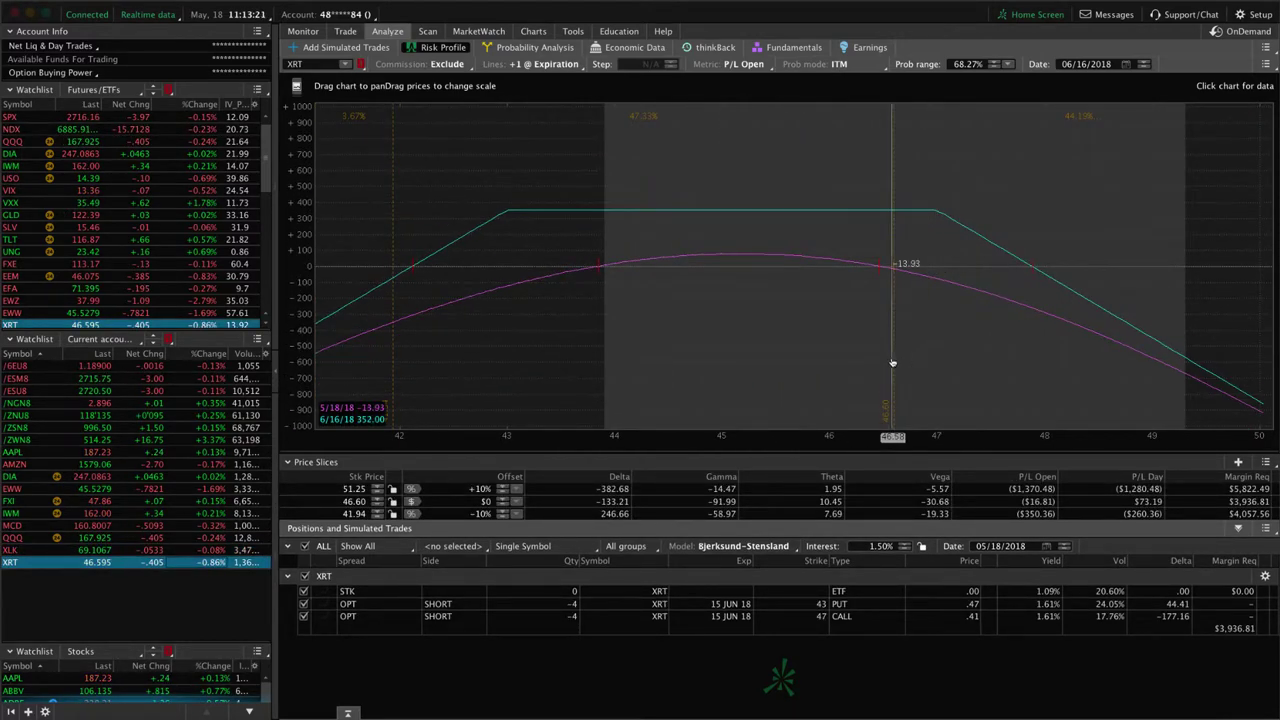